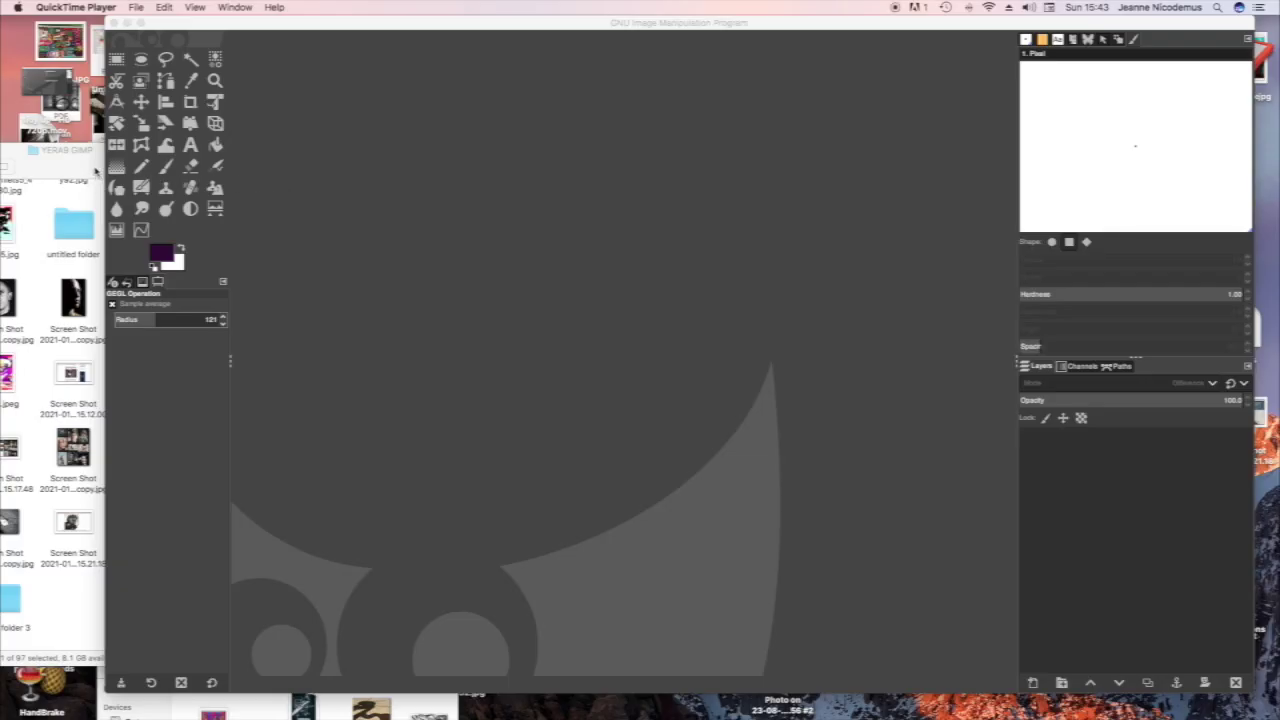
# Create a new blank A4 (300 ppi) canvas of 2480×3508 pixels from the template.
pyautogui.click(335, 240)
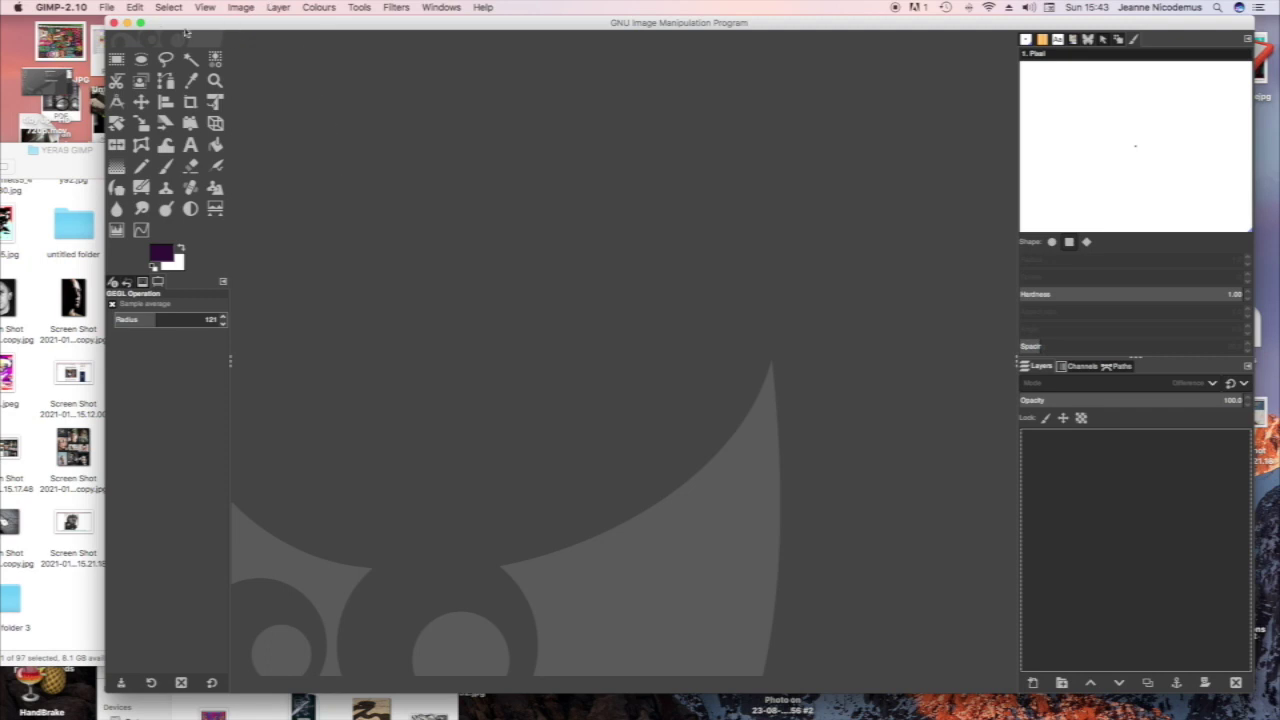
pyautogui.click(106, 8)
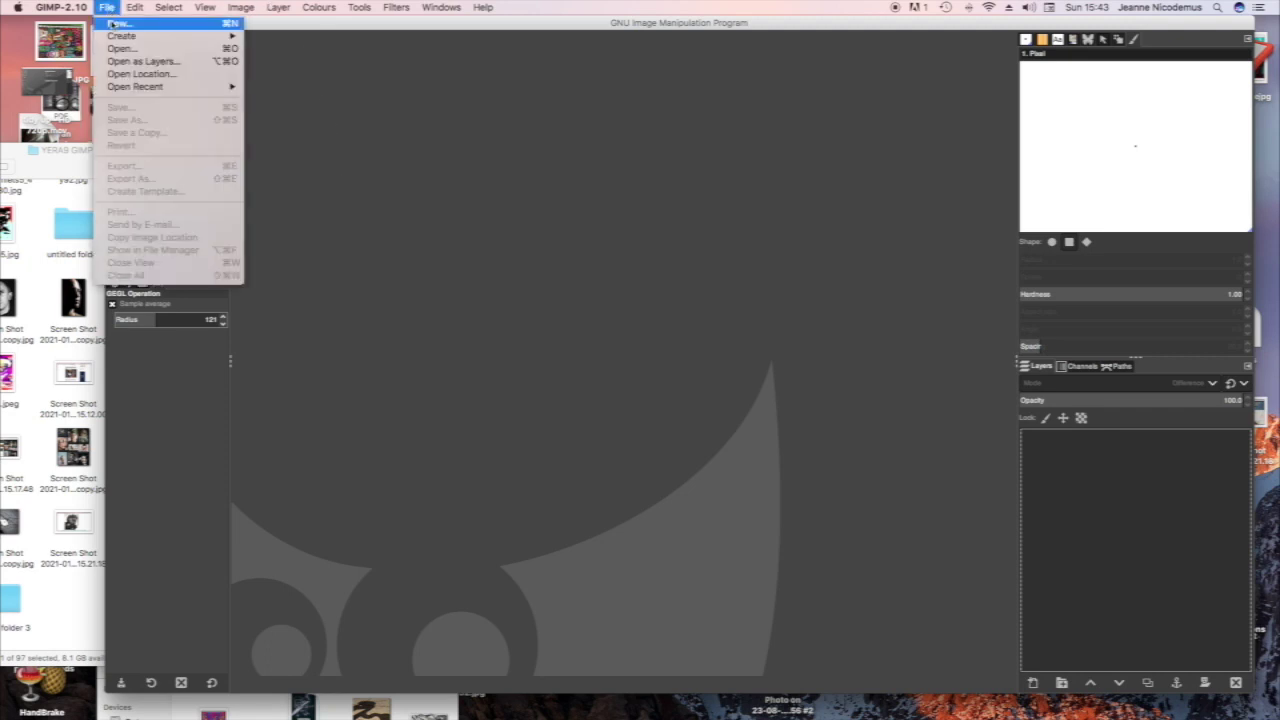
pyautogui.click(114, 22)
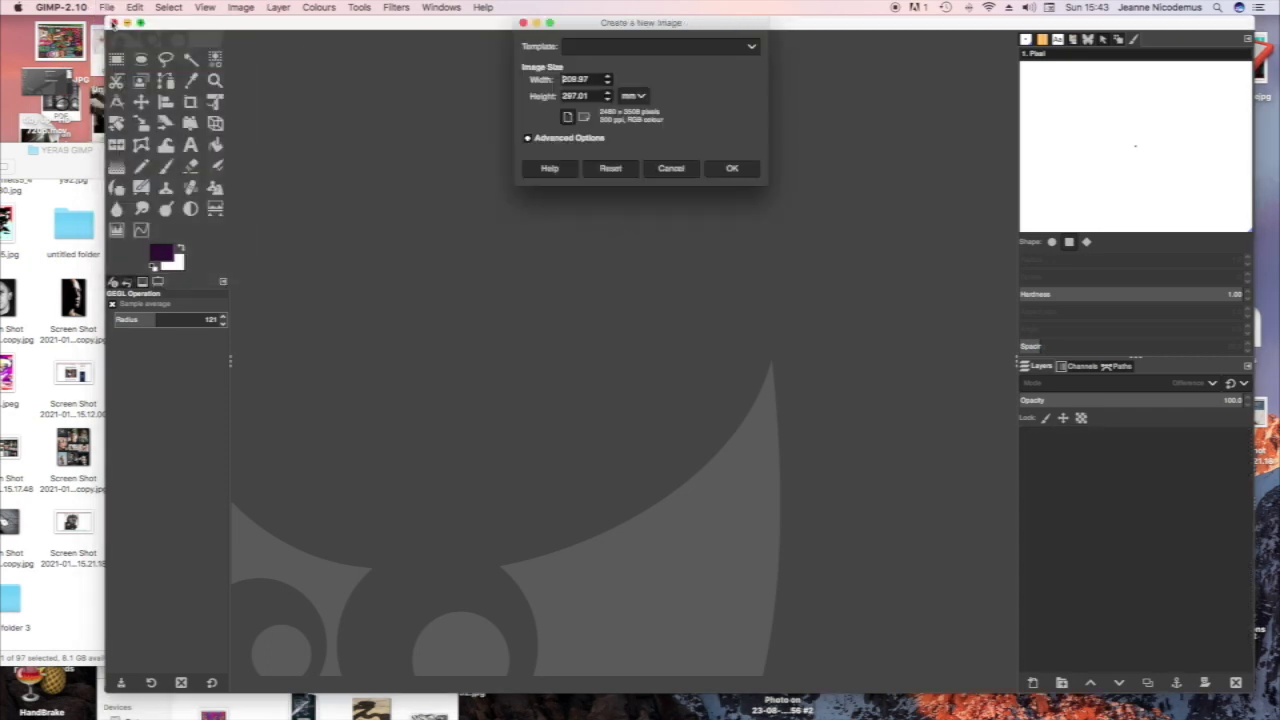
pyautogui.click(752, 48)
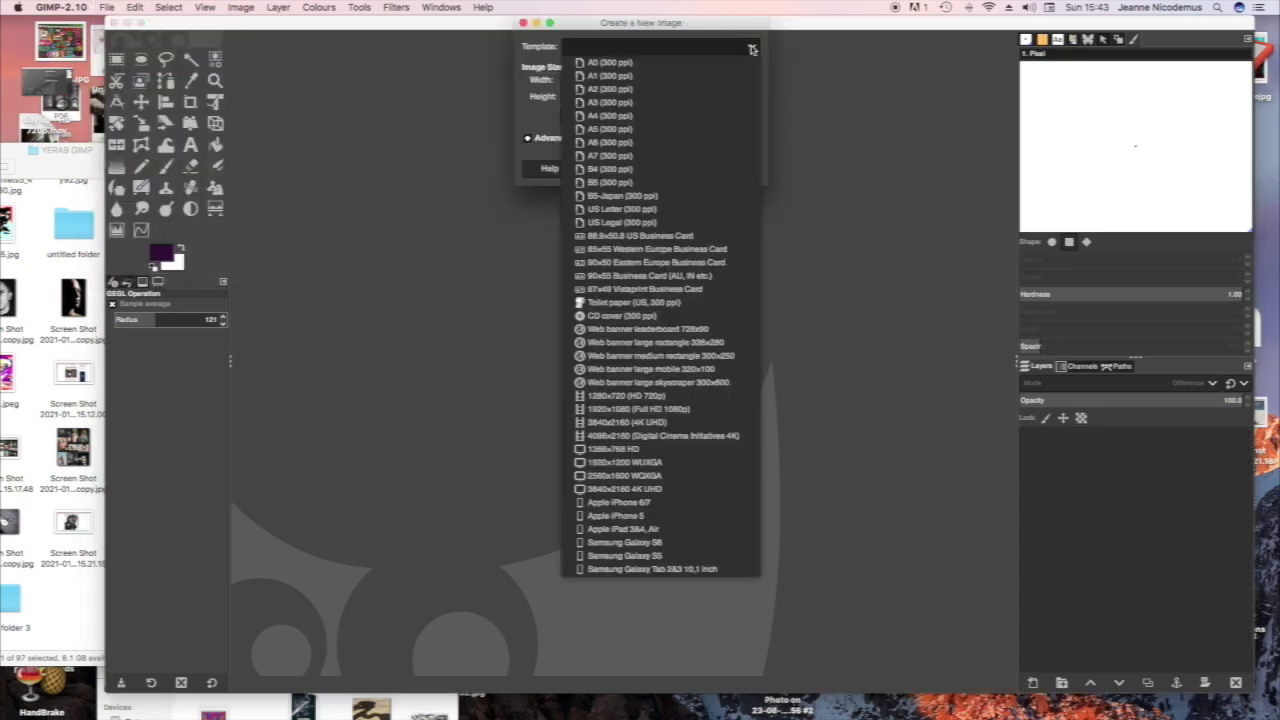
pyautogui.click(688, 121)
pyautogui.click(738, 168)
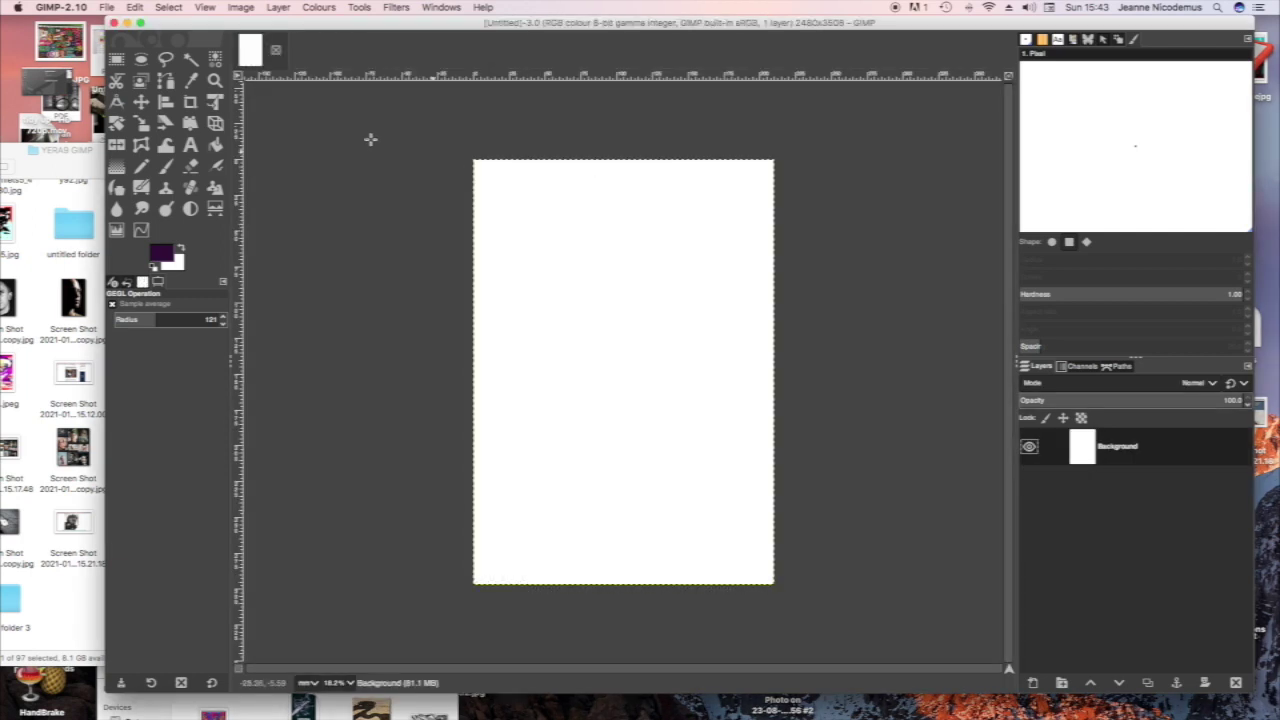
pyautogui.click(88, 198)
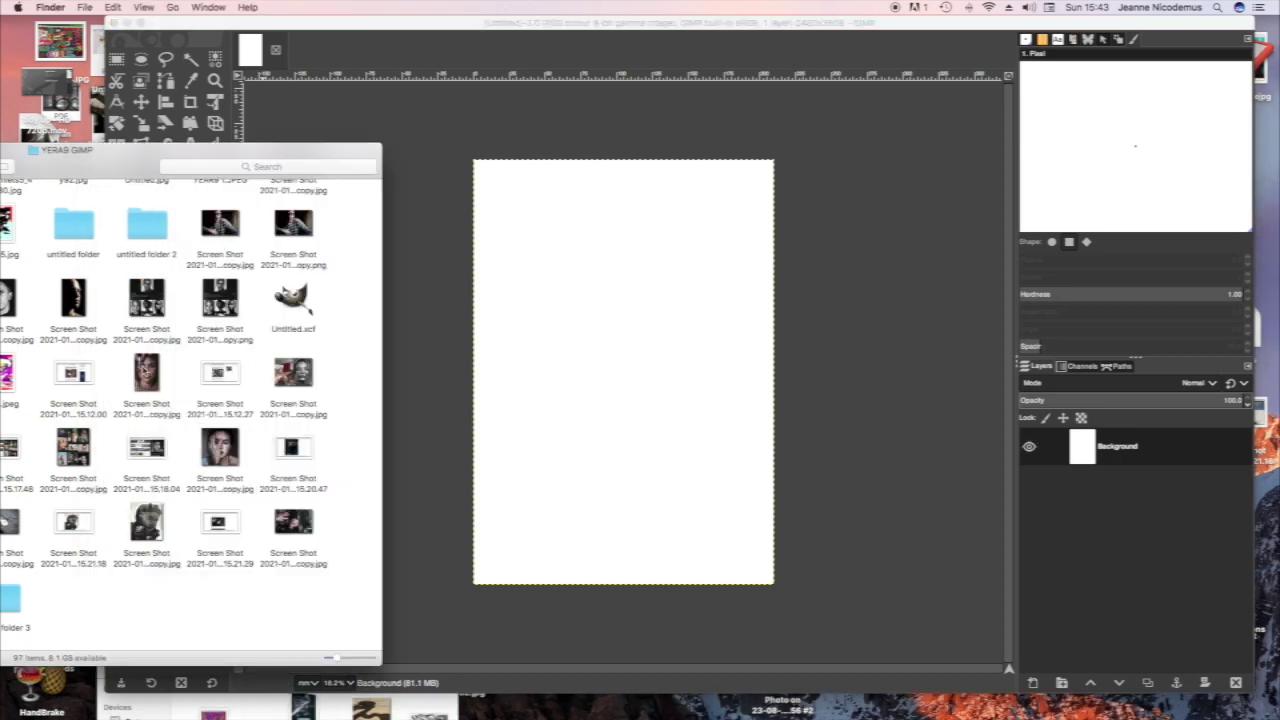
# Place the portrait screenshot JPG on the A4 canvas as a layer, converting it to built-in sRGB.
pyautogui.moveTo(146, 372); pyautogui.dragTo(614, 337)
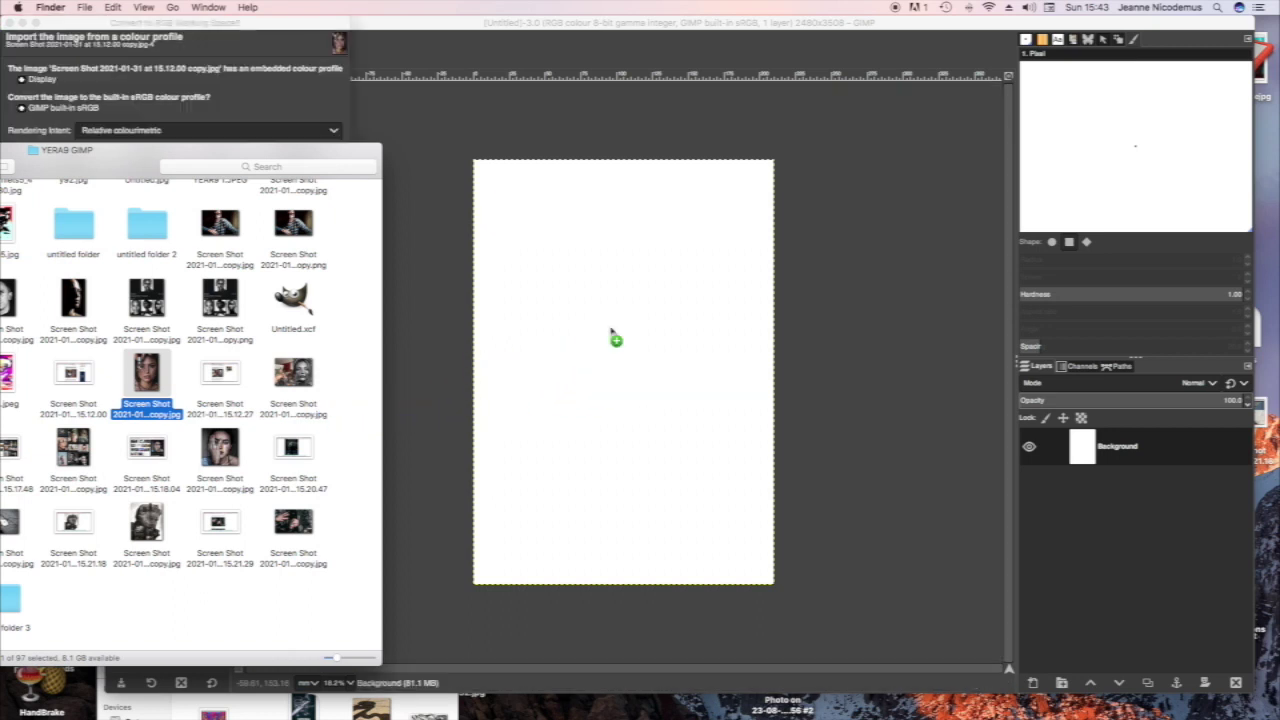
pyautogui.moveTo(354, 157); pyautogui.dragTo(320, 255)
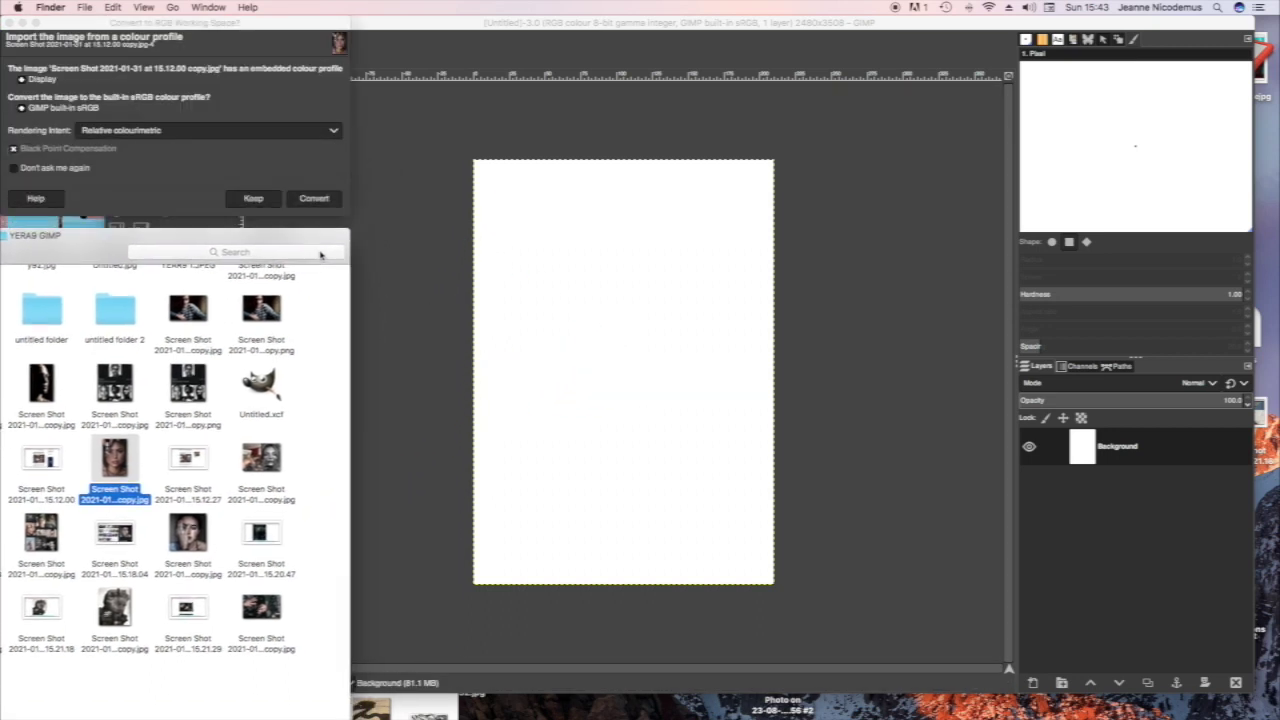
pyautogui.click(325, 202)
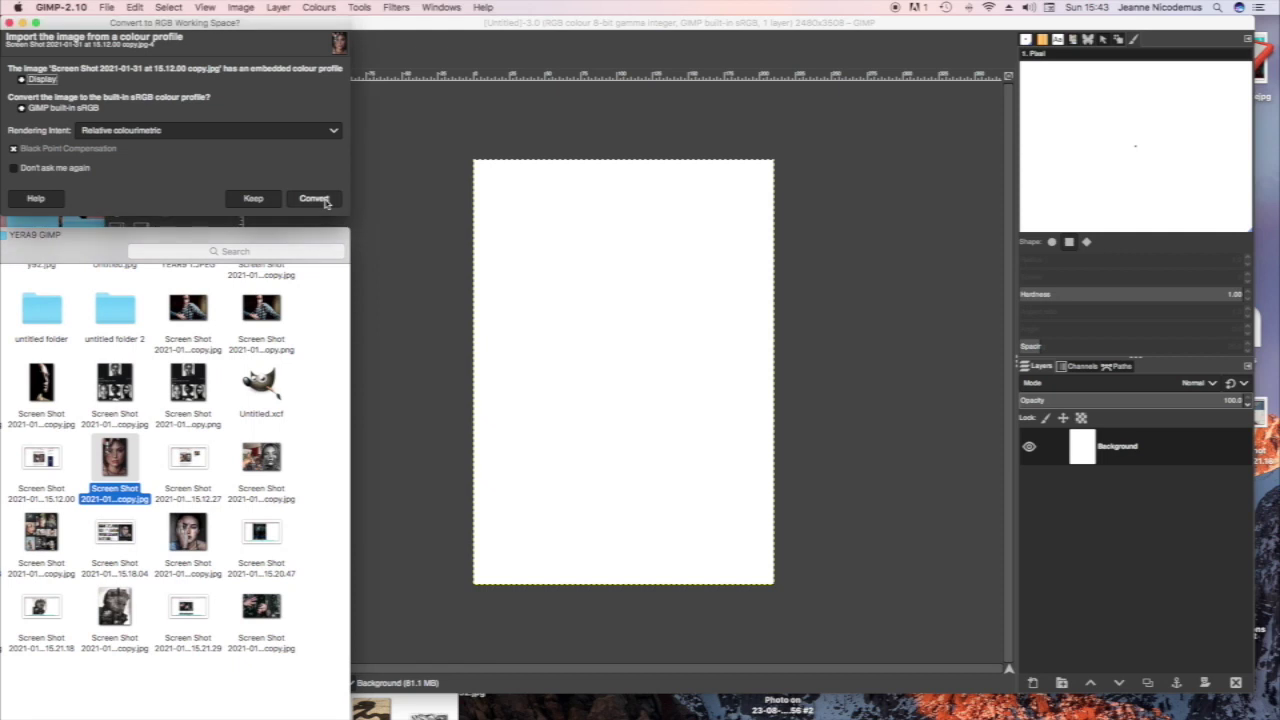
pyautogui.click(325, 202)
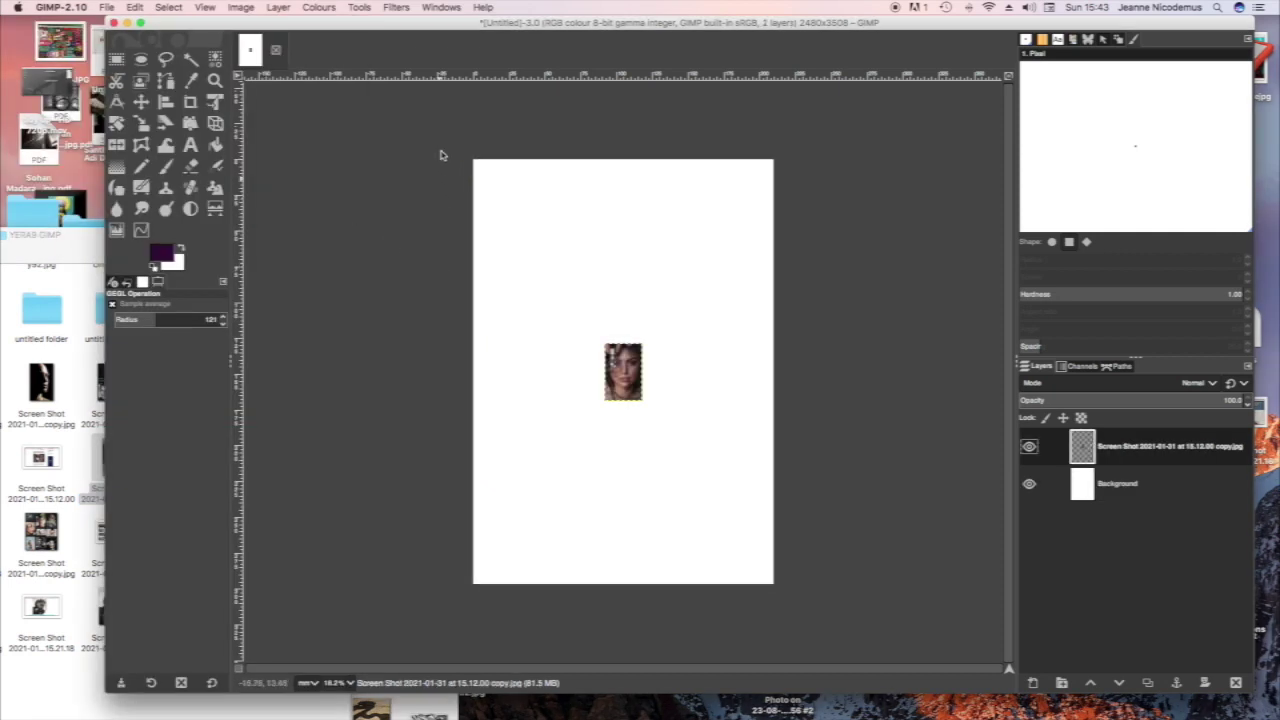
# Scale the portrait layer up to about 177 × 239 mm and centre it on the page.
pyautogui.click(245, 9)
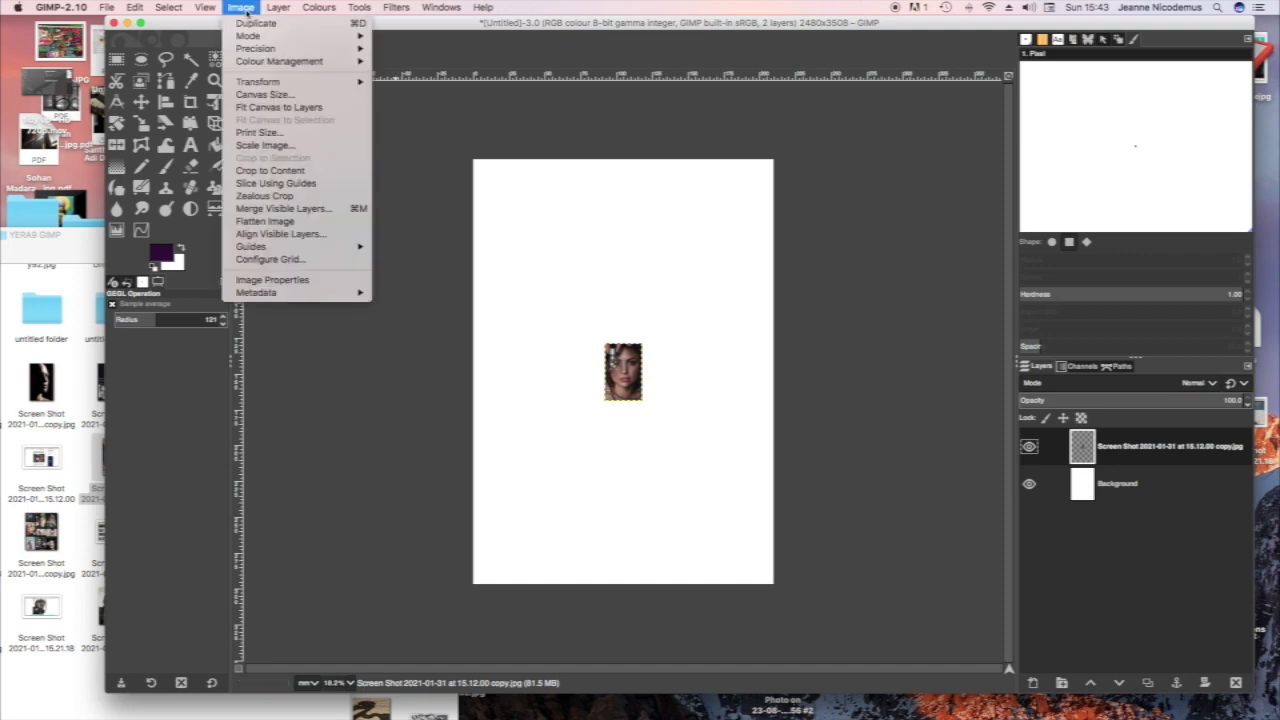
pyautogui.moveTo(257, 81)
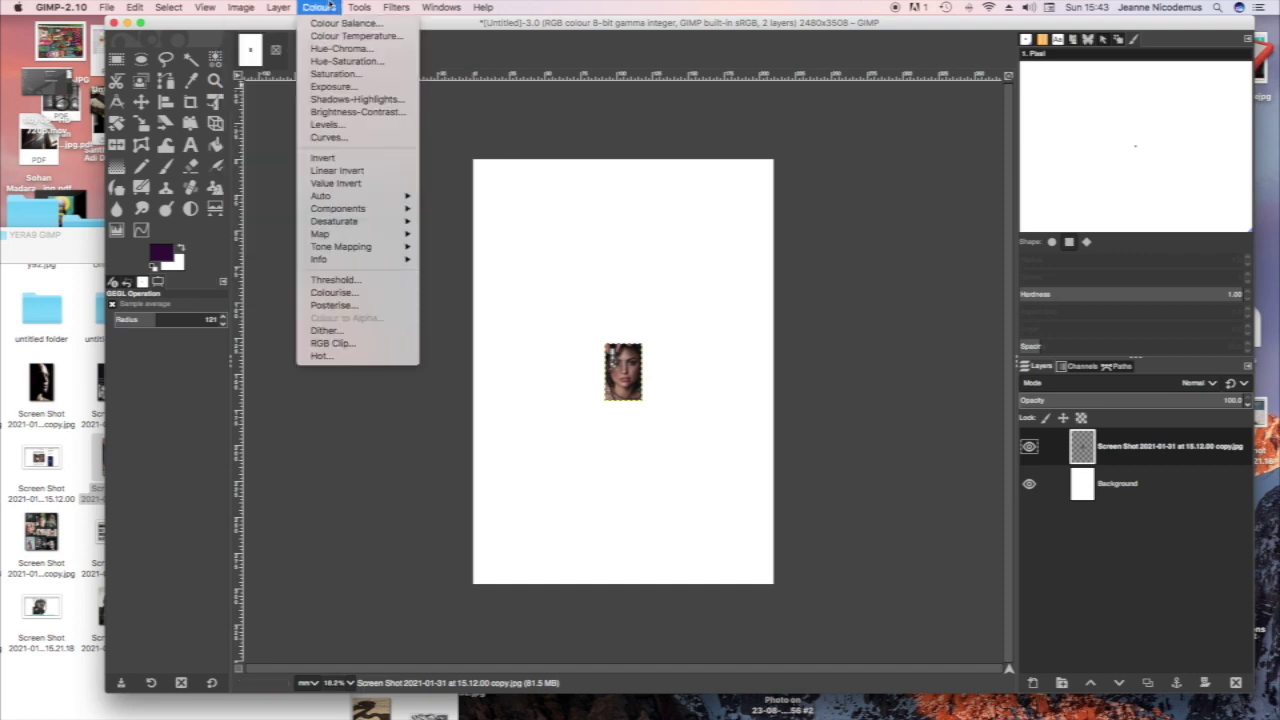
pyautogui.moveTo(360, 9)
pyautogui.moveTo(362, 37)
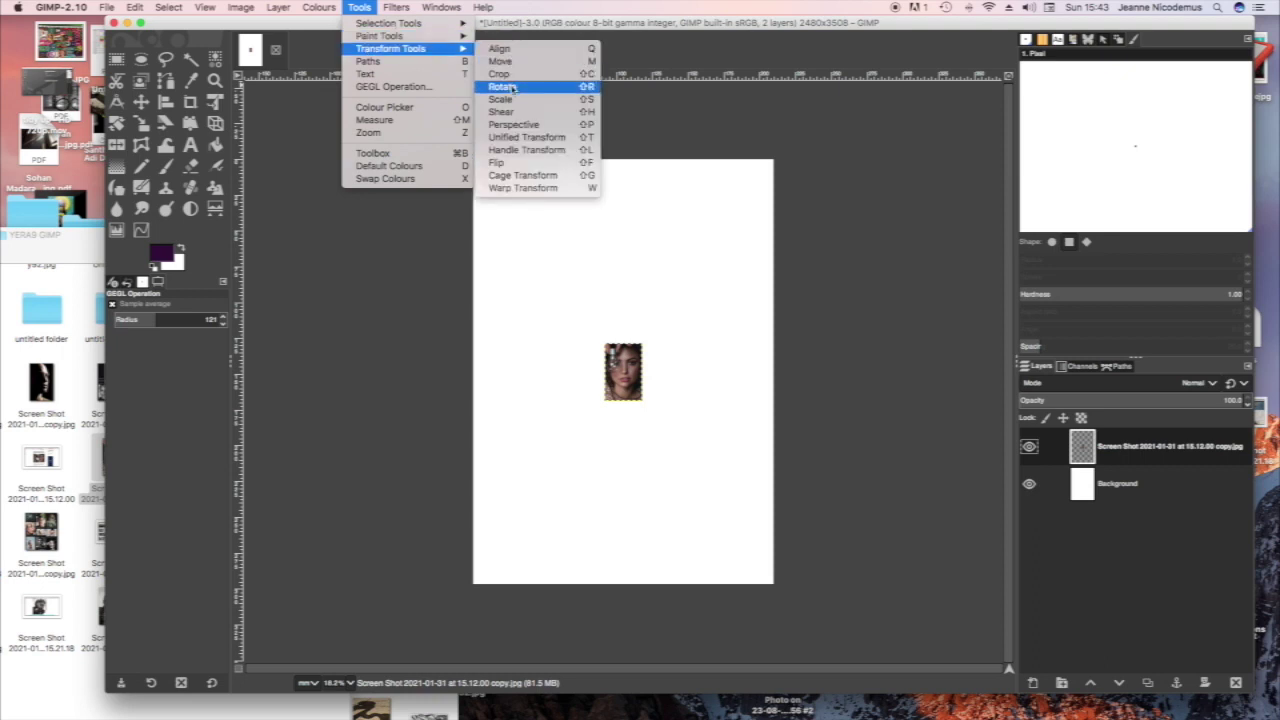
pyautogui.click(513, 100)
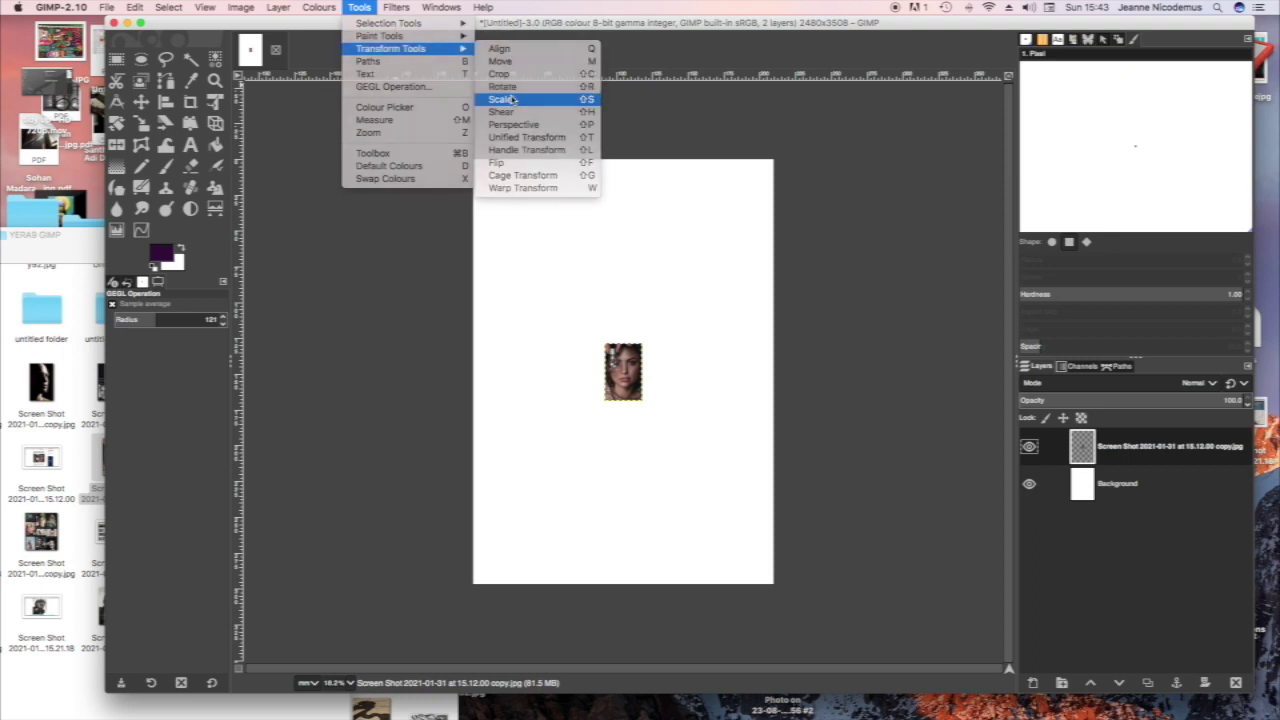
pyautogui.moveTo(604, 343); pyautogui.dragTo(485, 204)
pyautogui.moveTo(648, 418); pyautogui.dragTo(752, 561)
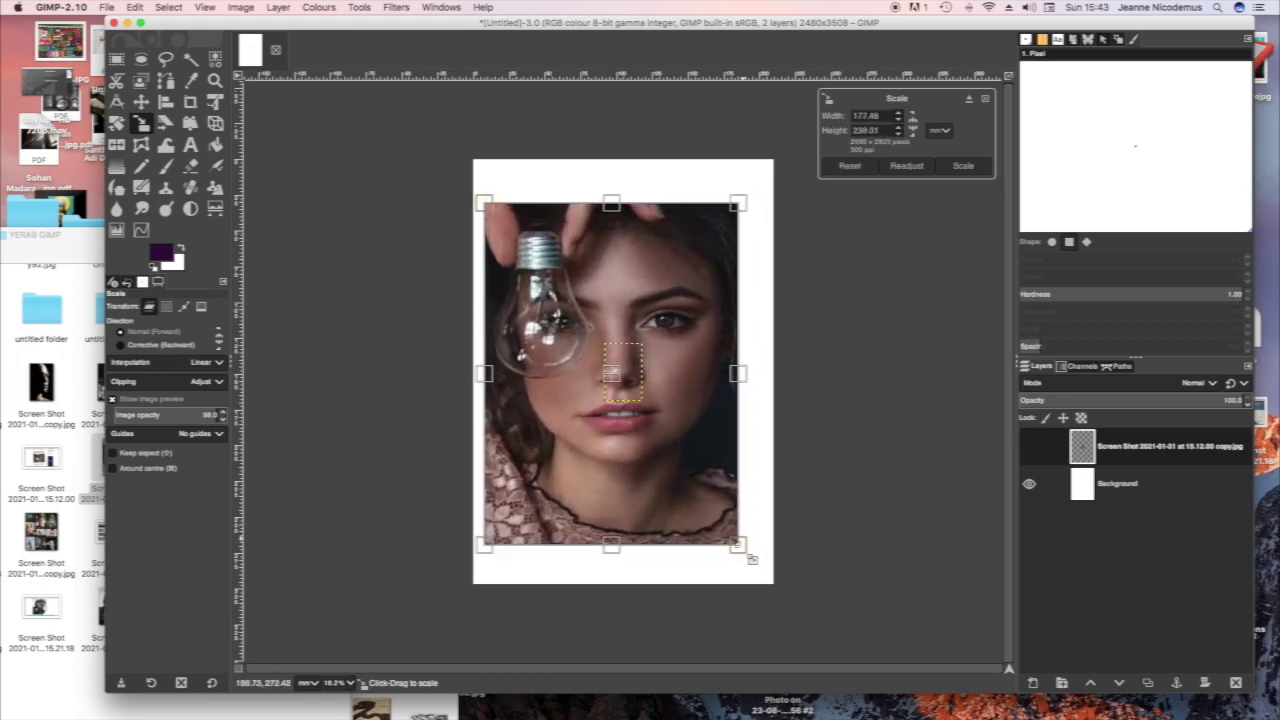
pyautogui.click(962, 165)
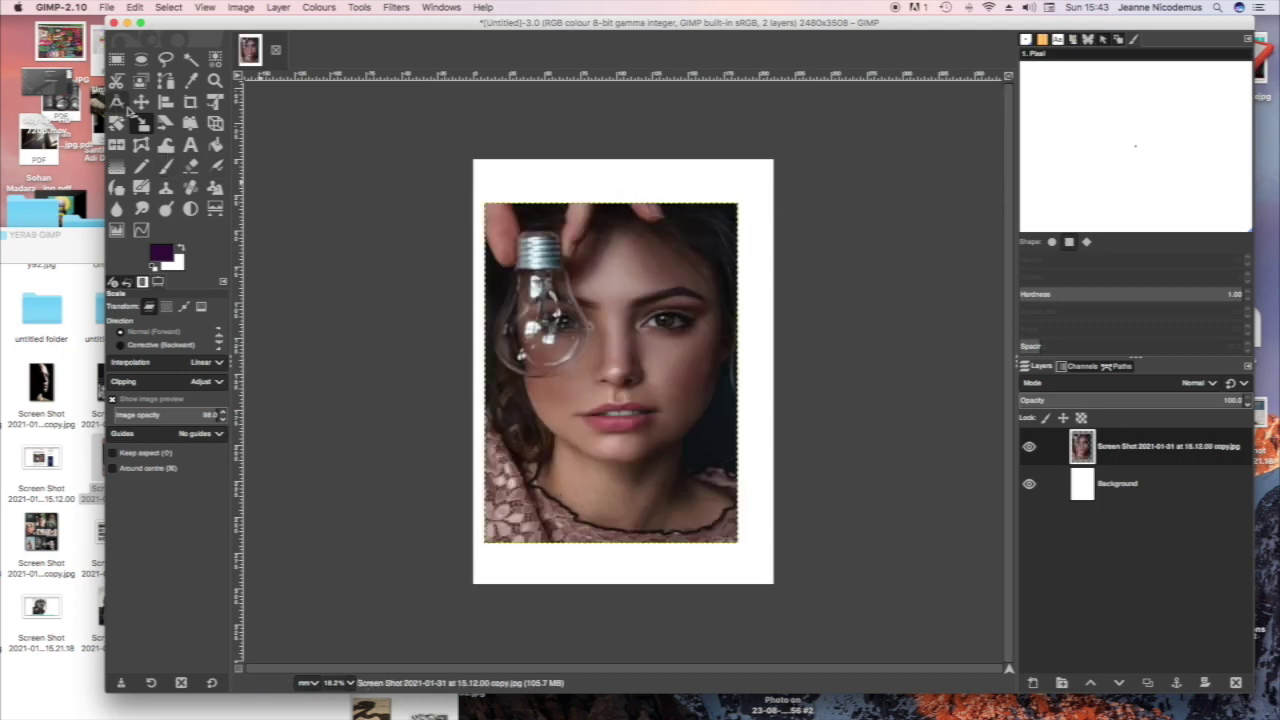
pyautogui.click(141, 102)
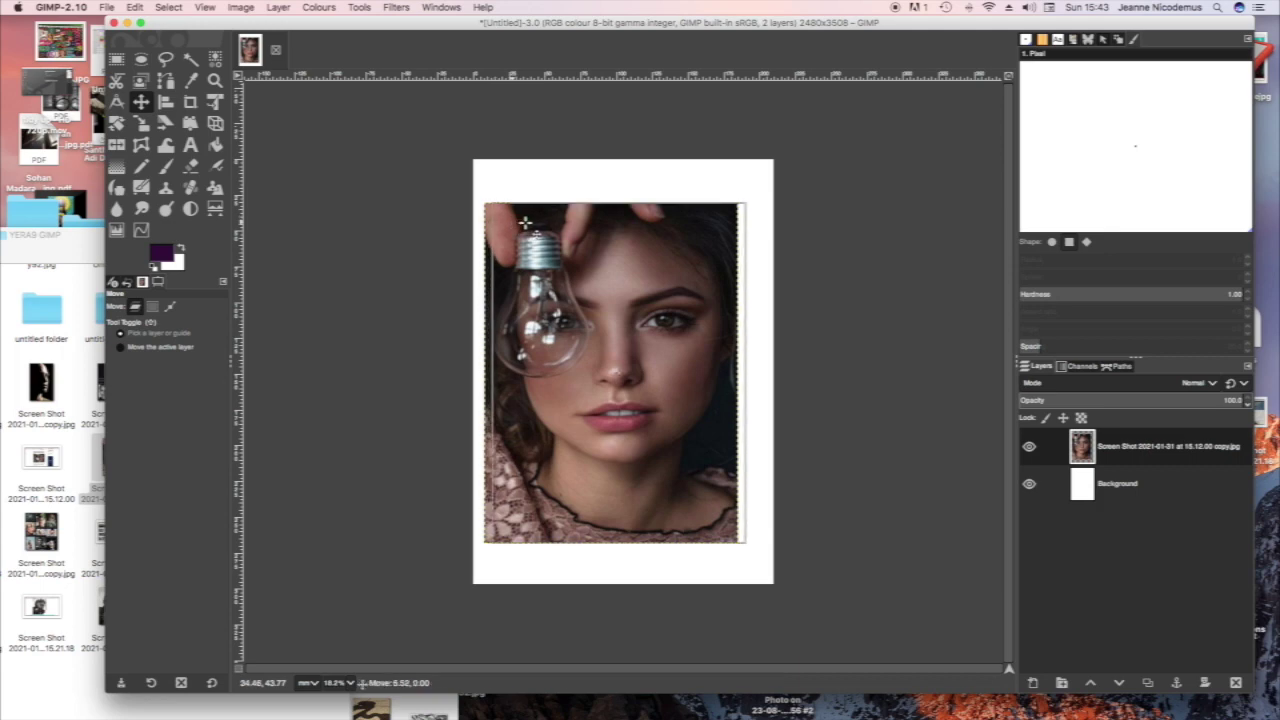
pyautogui.moveTo(512, 222); pyautogui.dragTo(527, 221)
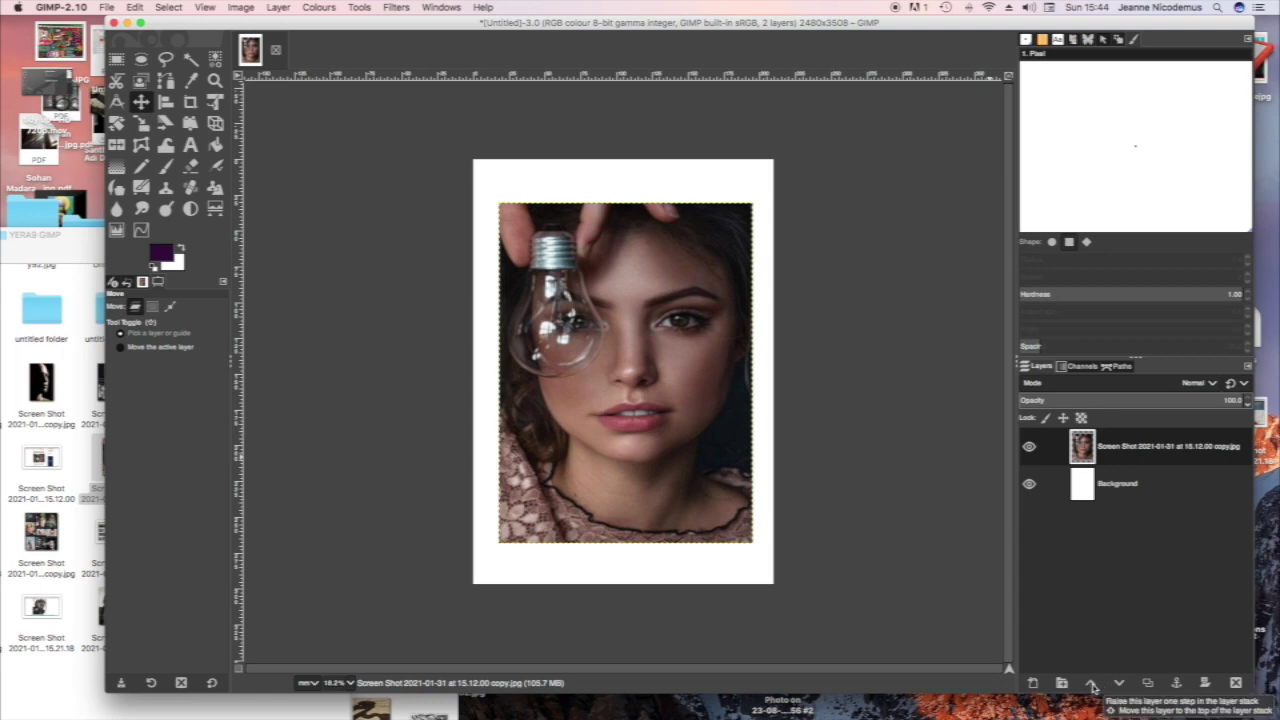
# Duplicate the portrait layer twice, giving three photo copies above the white background.
pyautogui.click(1149, 684)
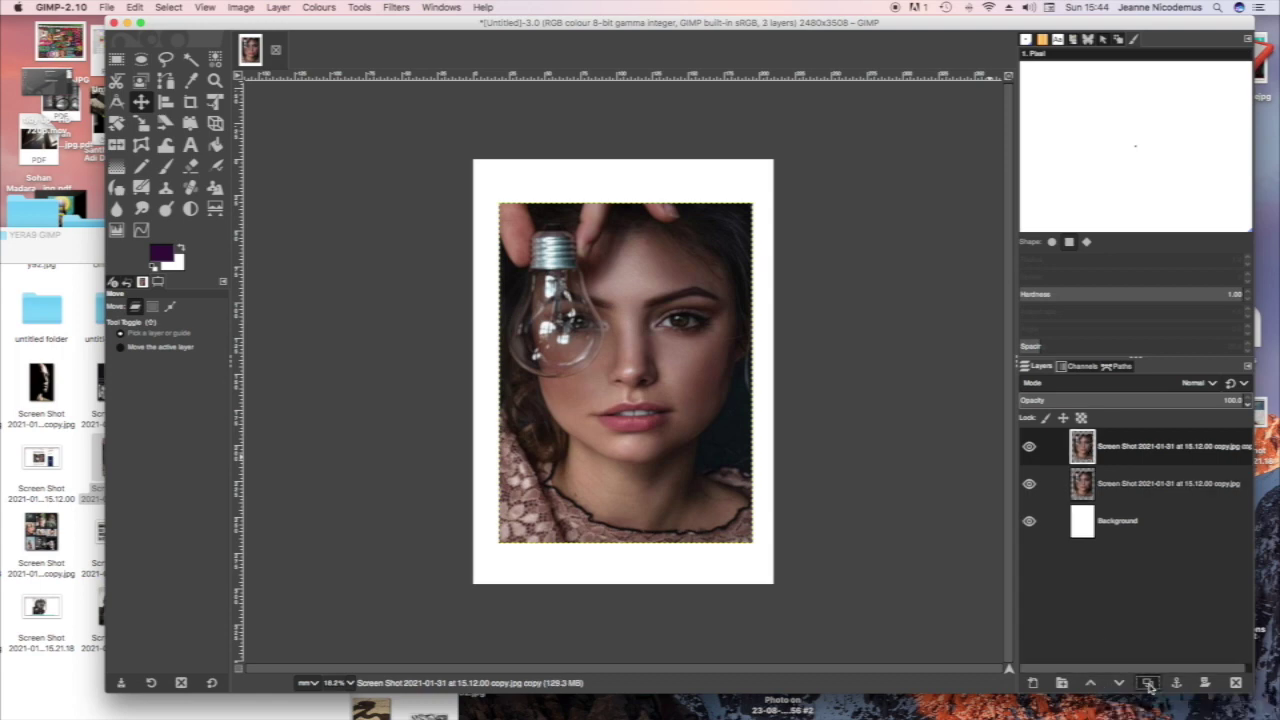
pyautogui.click(1149, 684)
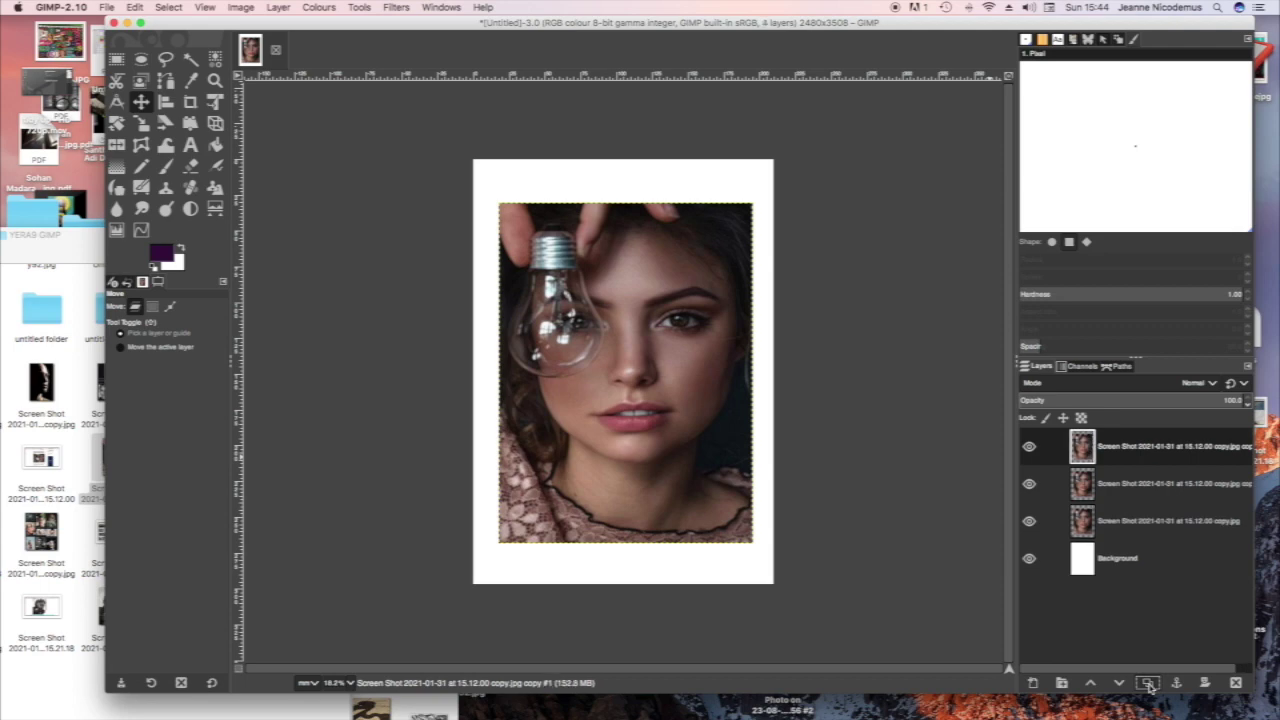
pyautogui.click(240, 8)
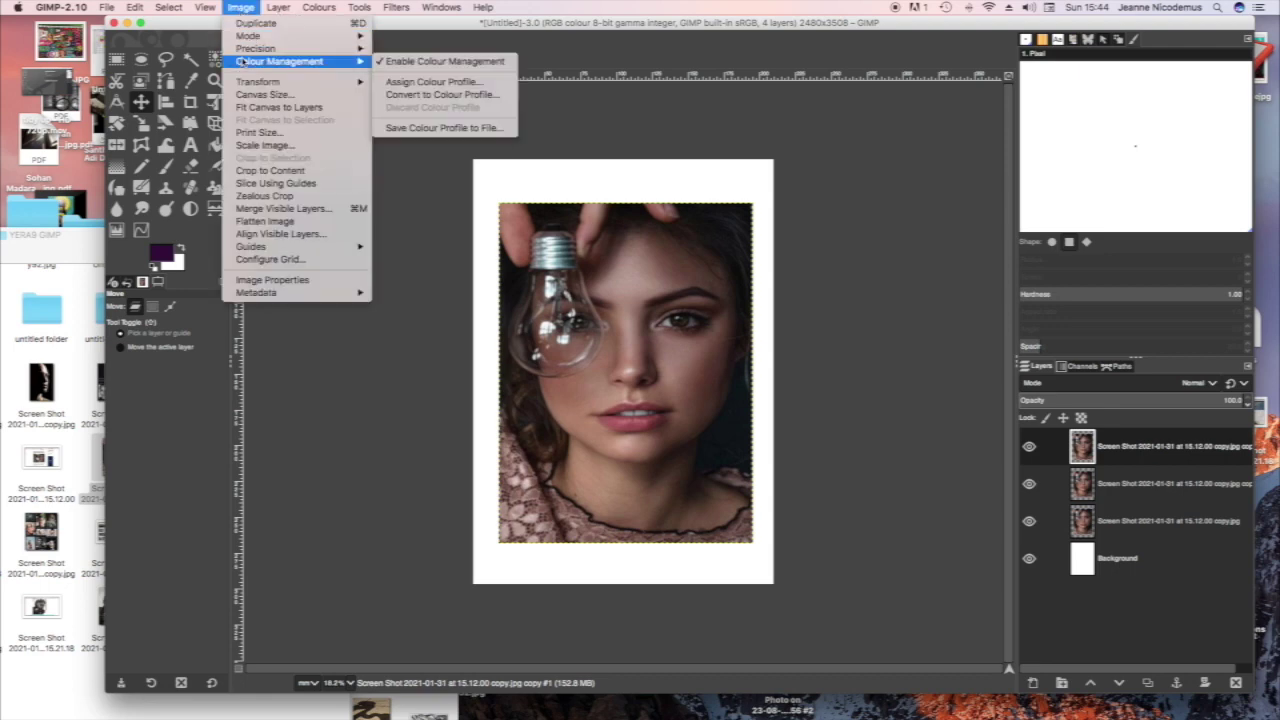
pyautogui.moveTo(320, 8)
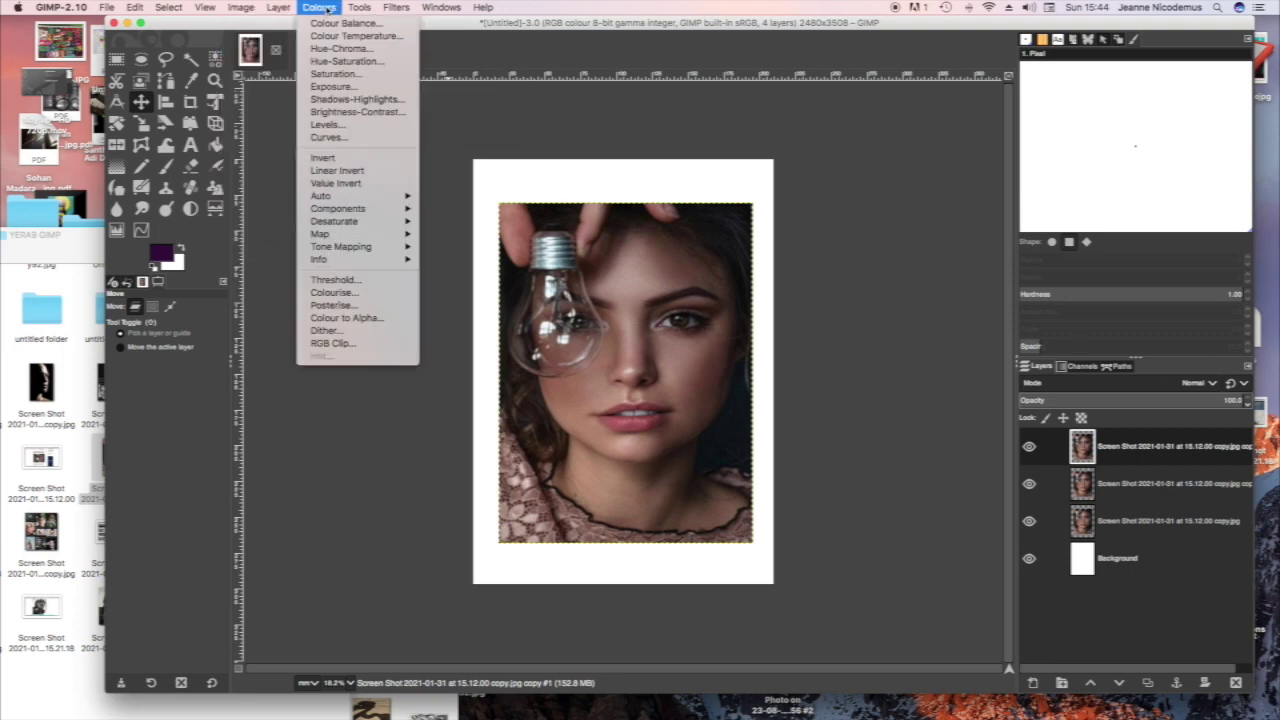
# Apply a Threshold of 55–145 to the top portrait copy.
pyautogui.click(341, 281)
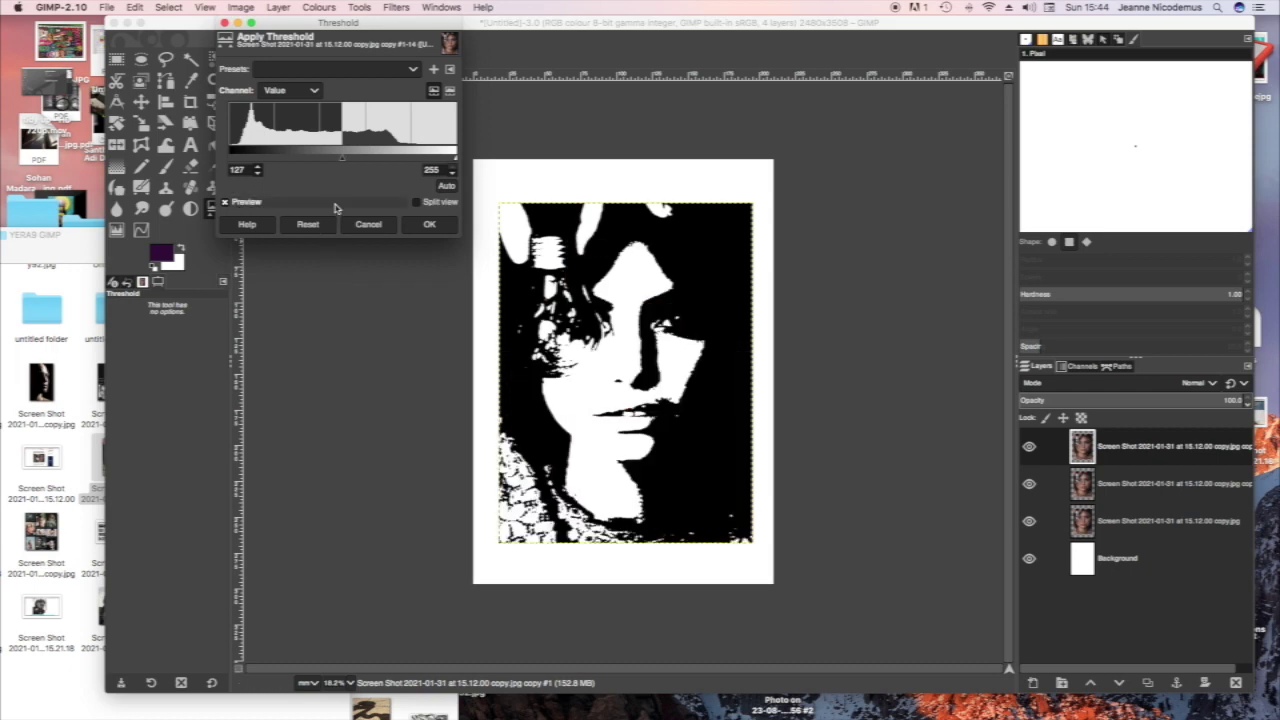
pyautogui.moveTo(343, 164)
pyautogui.mouseDown()
pyautogui.moveTo(310, 162)
pyautogui.moveTo(366, 161)
pyautogui.moveTo(336, 163)
pyautogui.mouseUp()
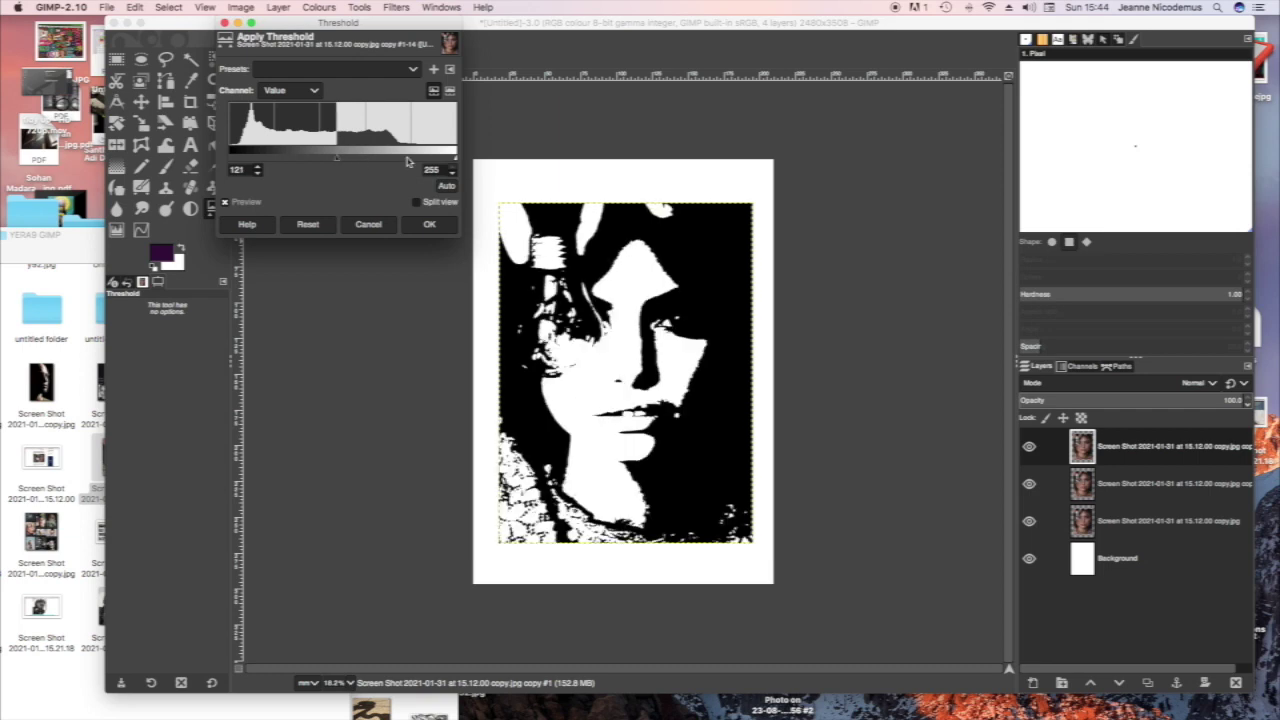
pyautogui.moveTo(455, 162); pyautogui.dragTo(431, 162)
pyautogui.moveTo(333, 166); pyautogui.dragTo(278, 162)
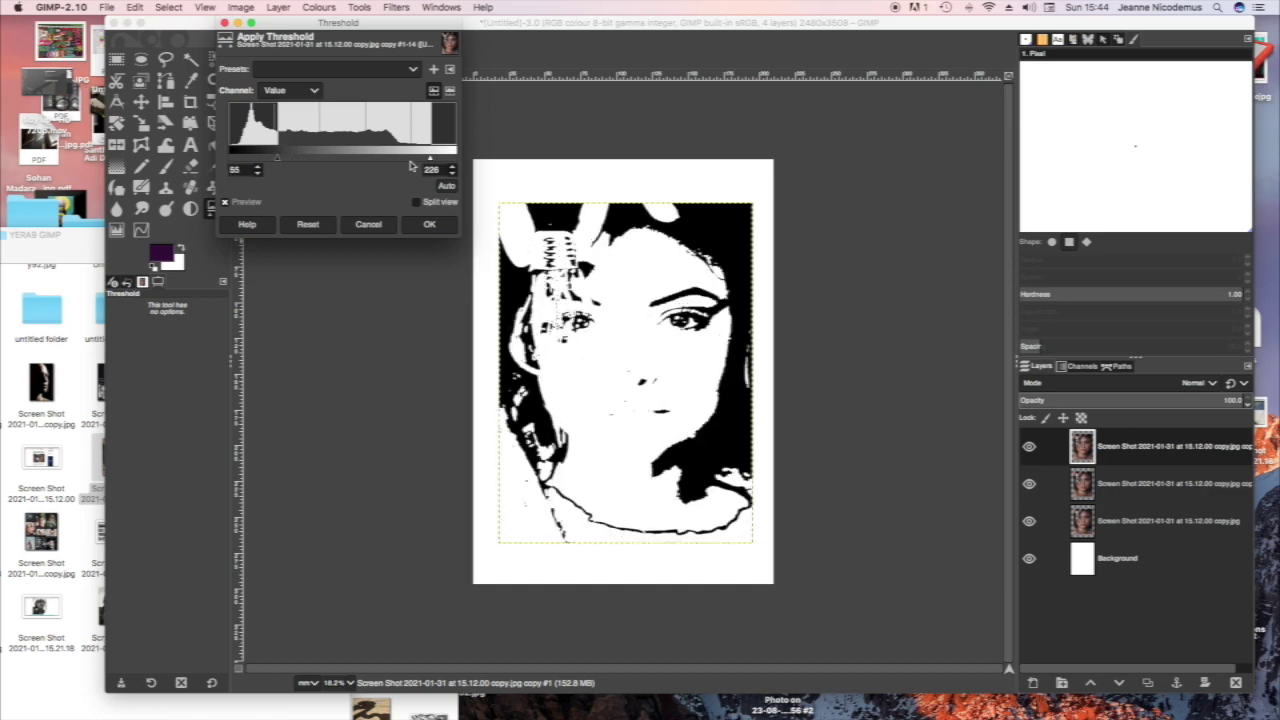
pyautogui.moveTo(430, 159); pyautogui.dragTo(358, 163)
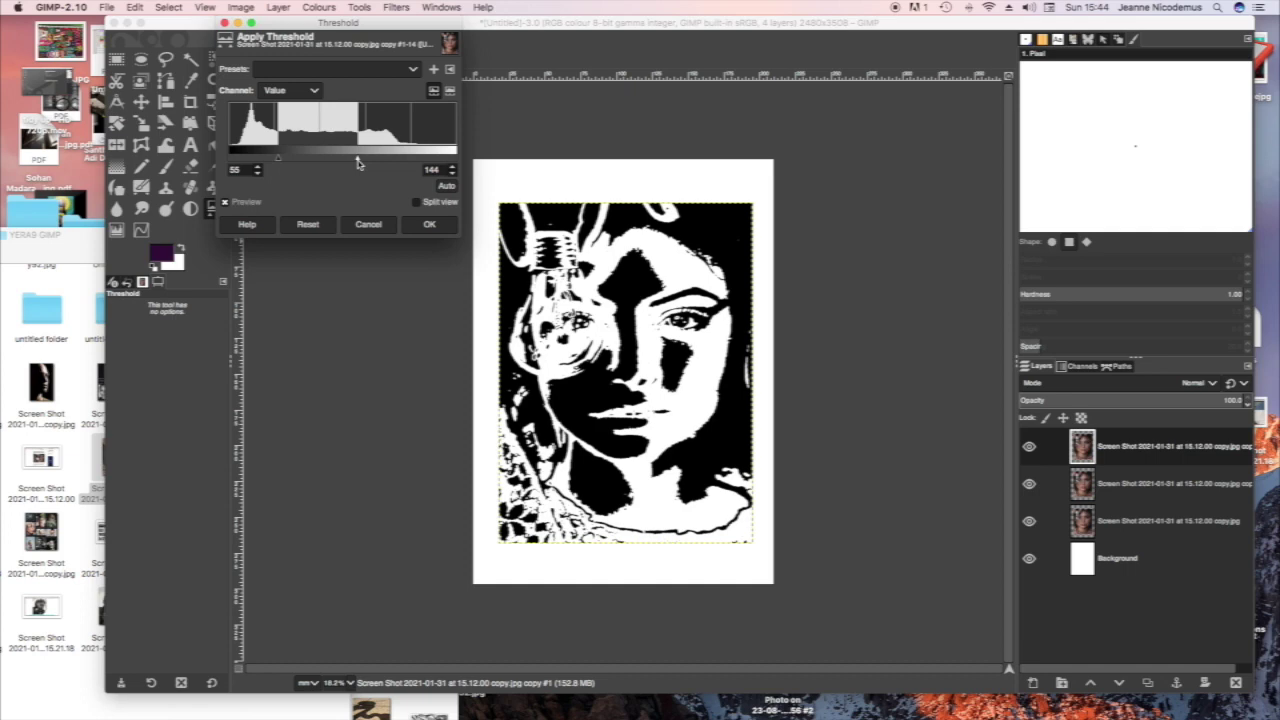
pyautogui.moveTo(358, 163); pyautogui.dragTo(359, 163)
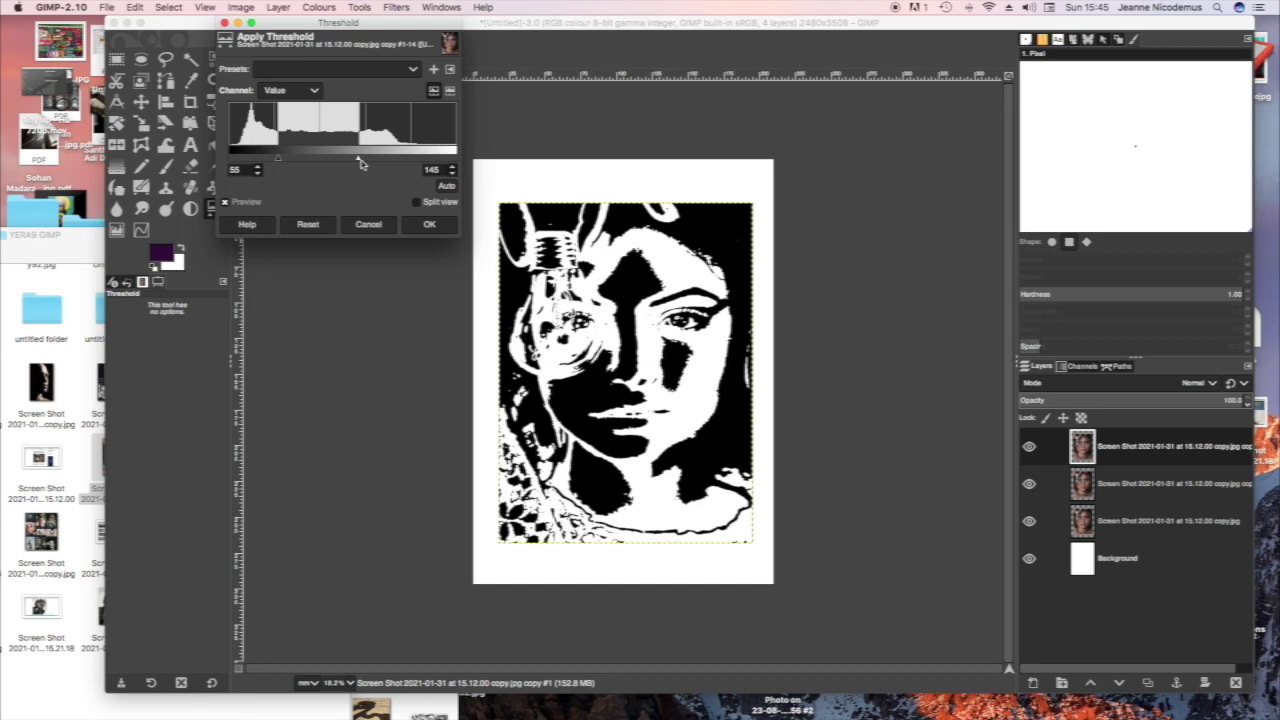
pyautogui.click(434, 226)
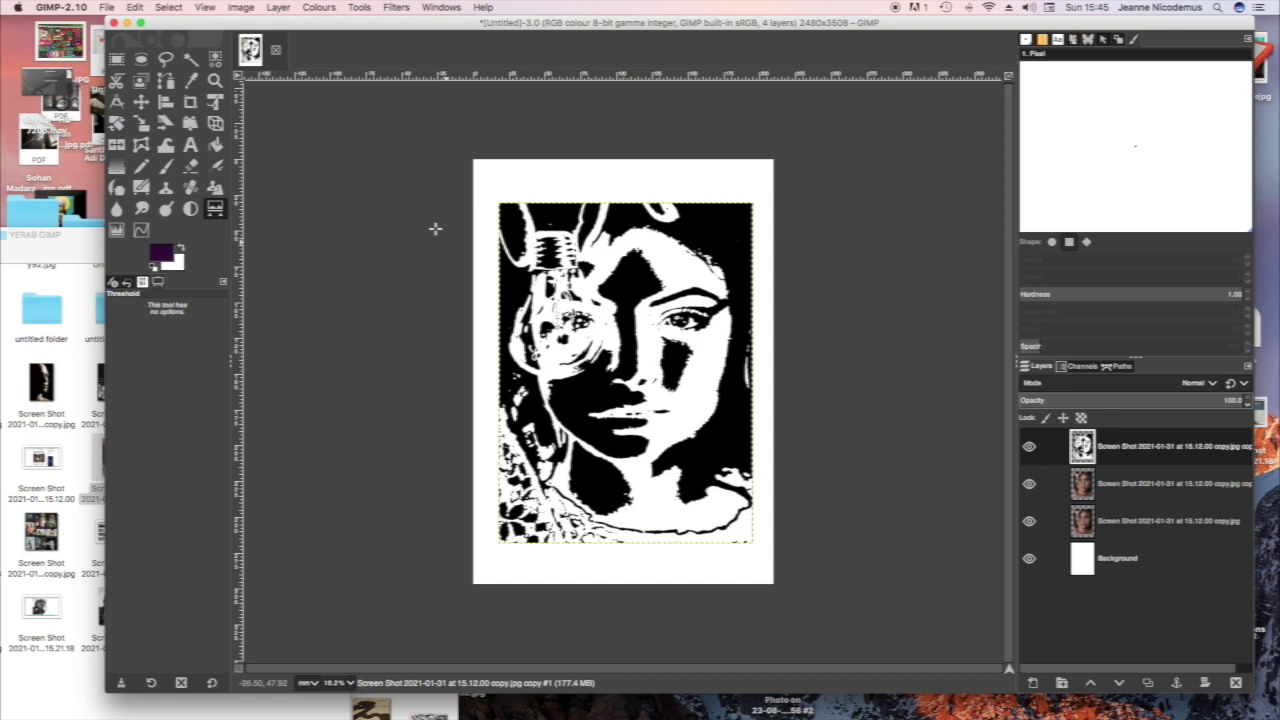
# Set the second photo layer to Dodge mode and hide the top threshold layer.
pyautogui.click(1045, 484)
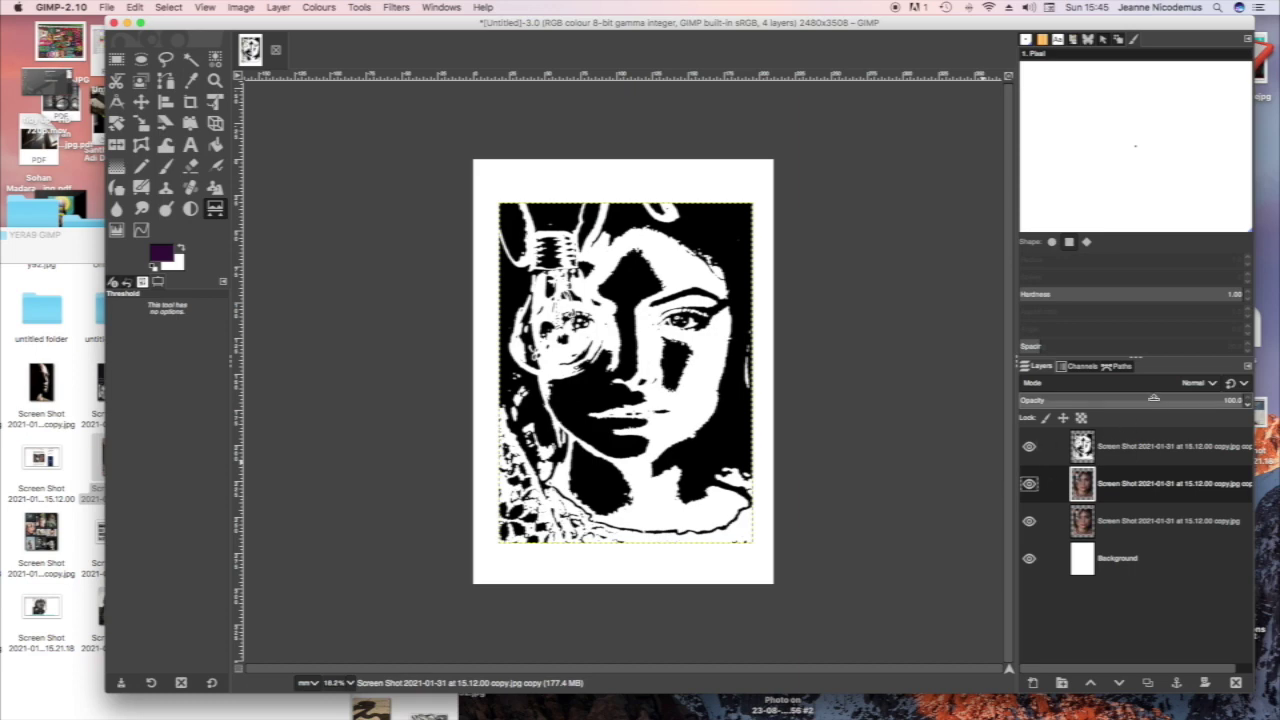
pyautogui.click(1213, 384)
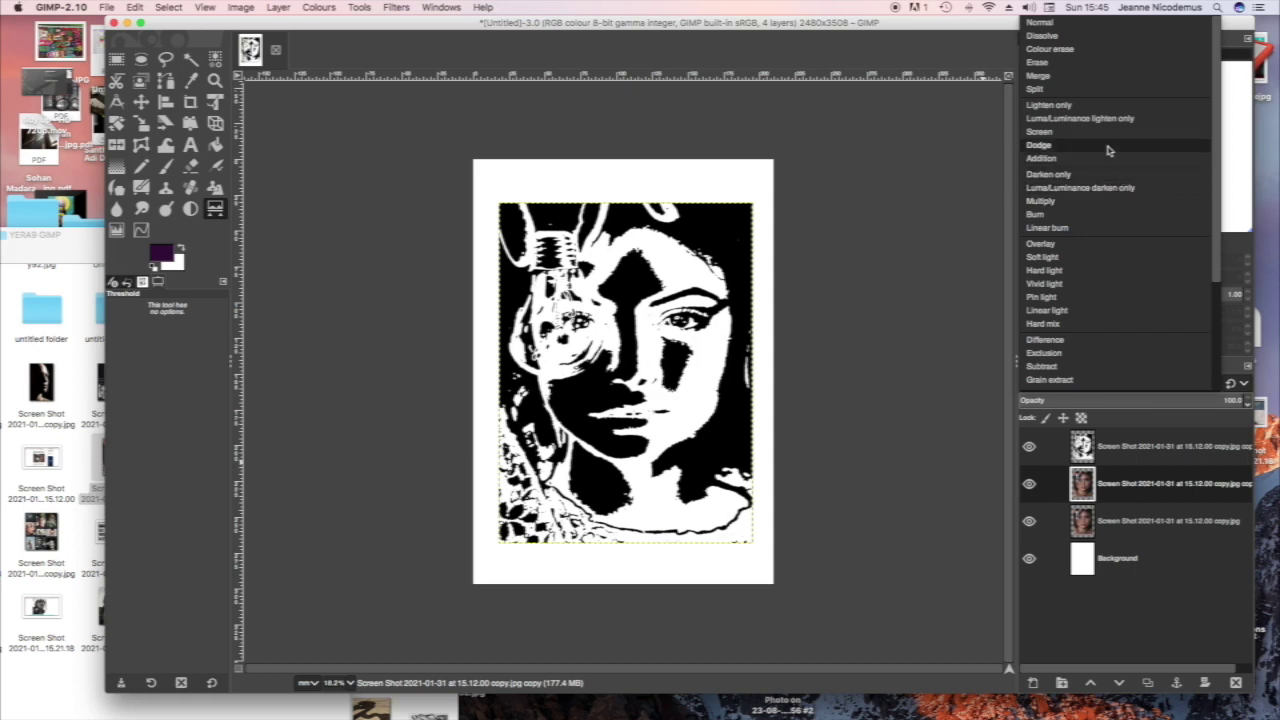
pyautogui.click(1108, 146)
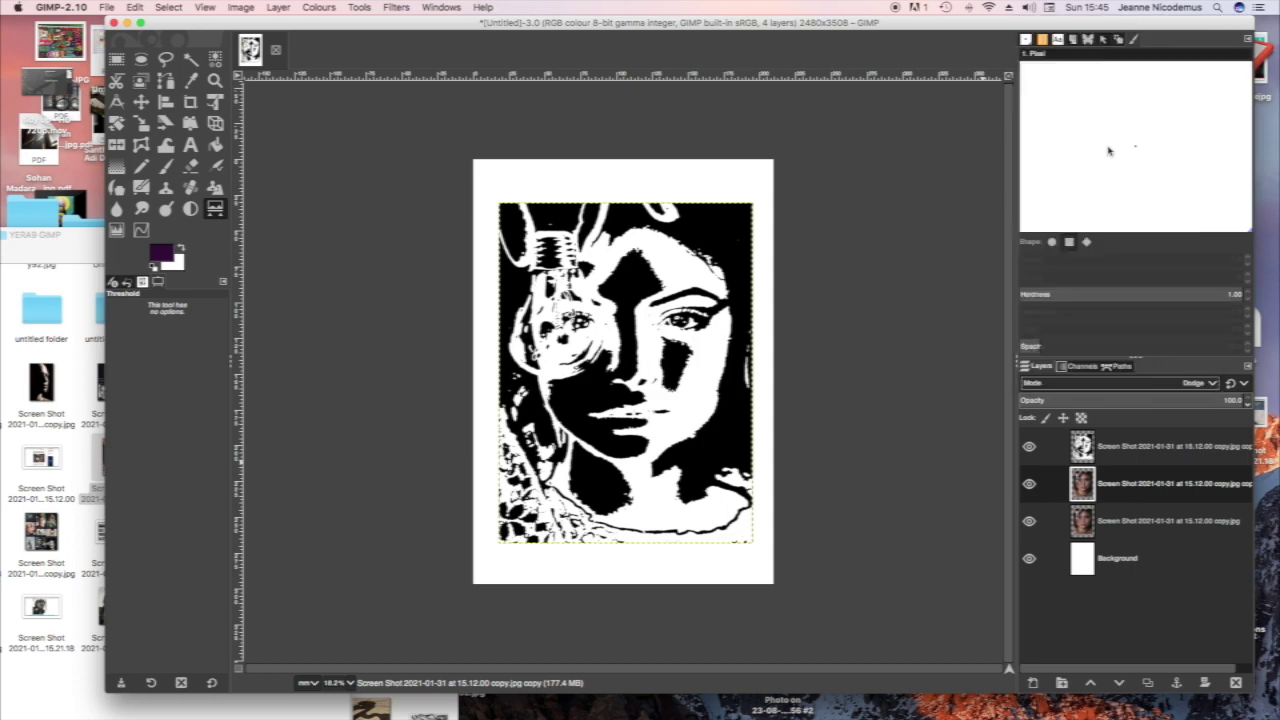
pyautogui.click(1029, 449)
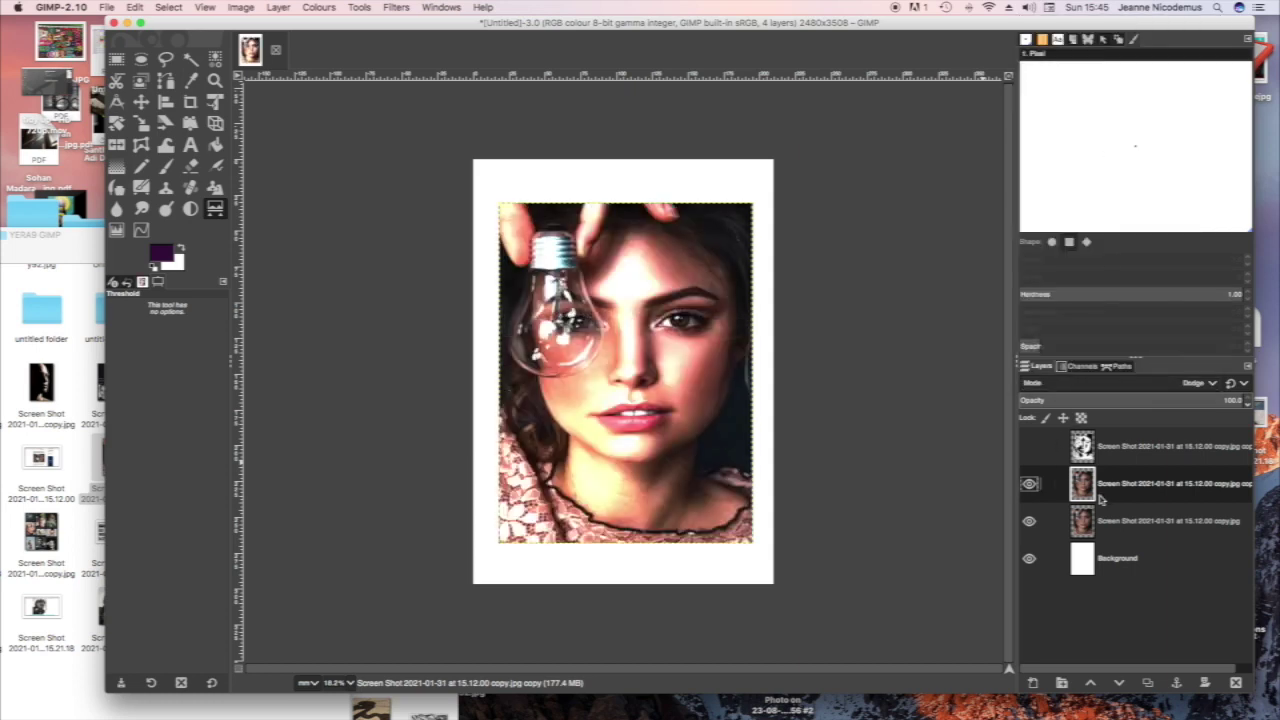
pyautogui.click(320, 8)
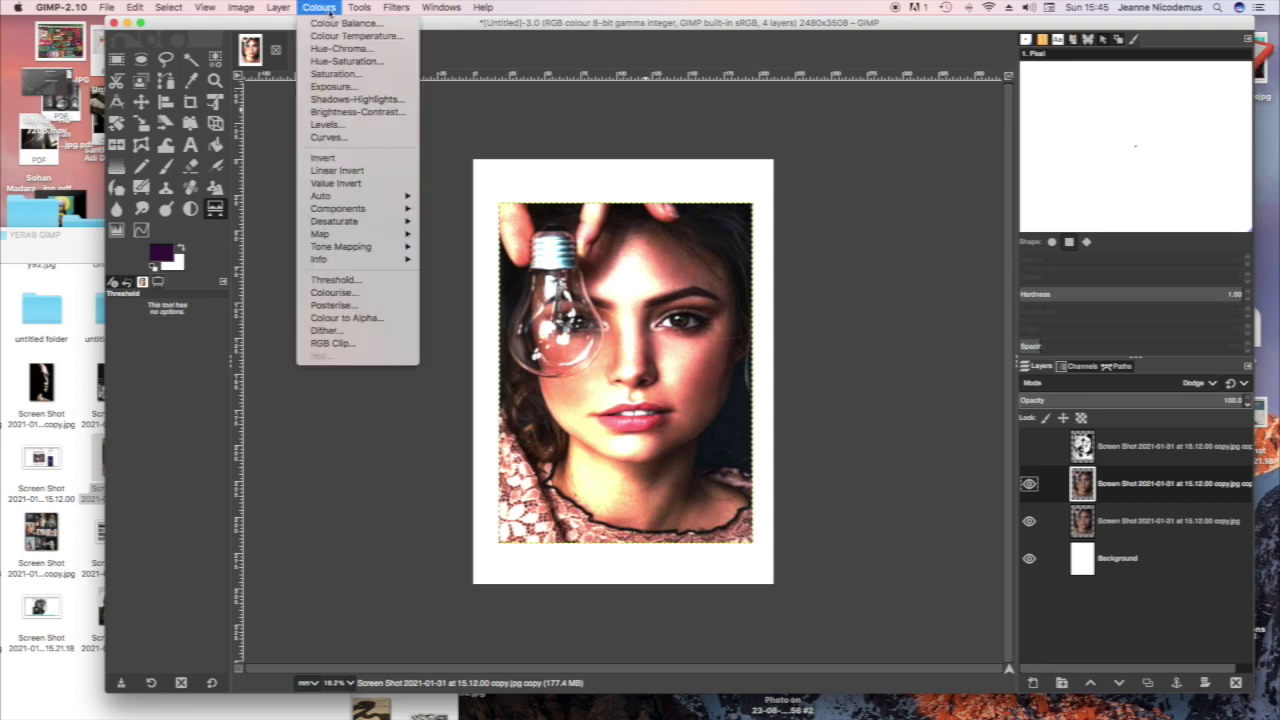
# Apply Levels to the Dodge layer with input black 105, gamma 1.88 and white 114.
pyautogui.click(350, 128)
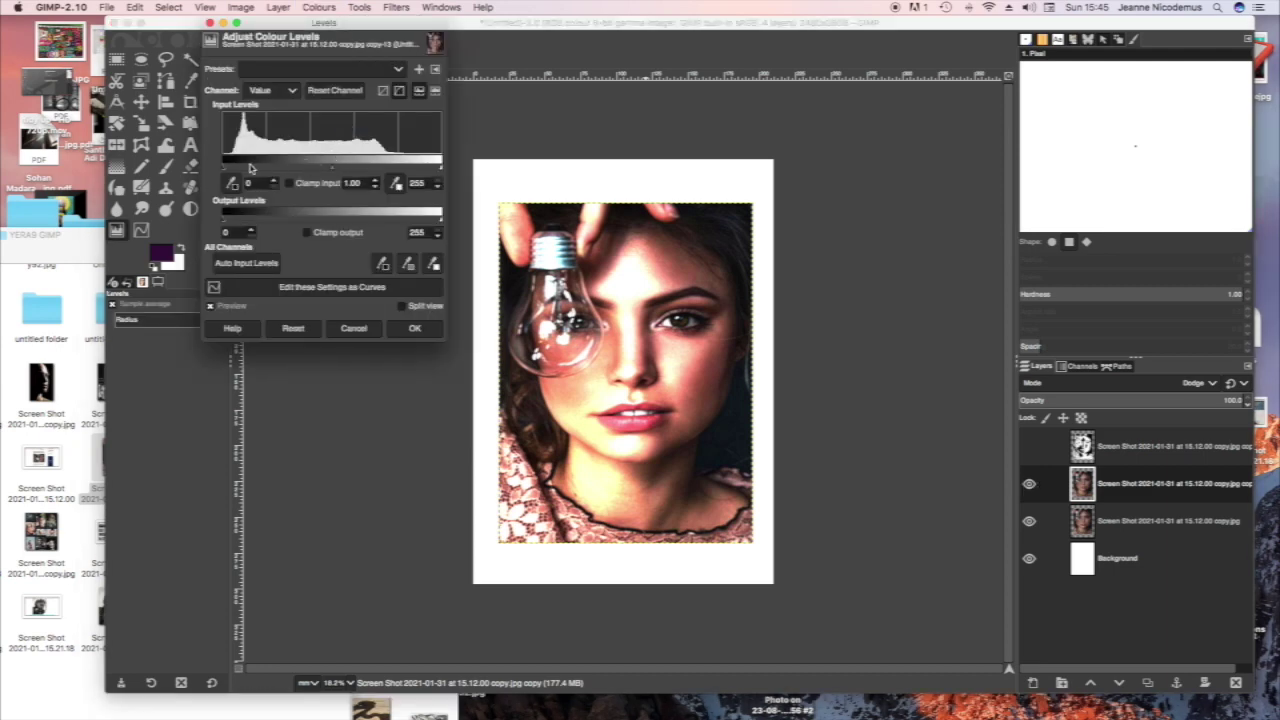
pyautogui.moveTo(226, 163); pyautogui.dragTo(306, 172)
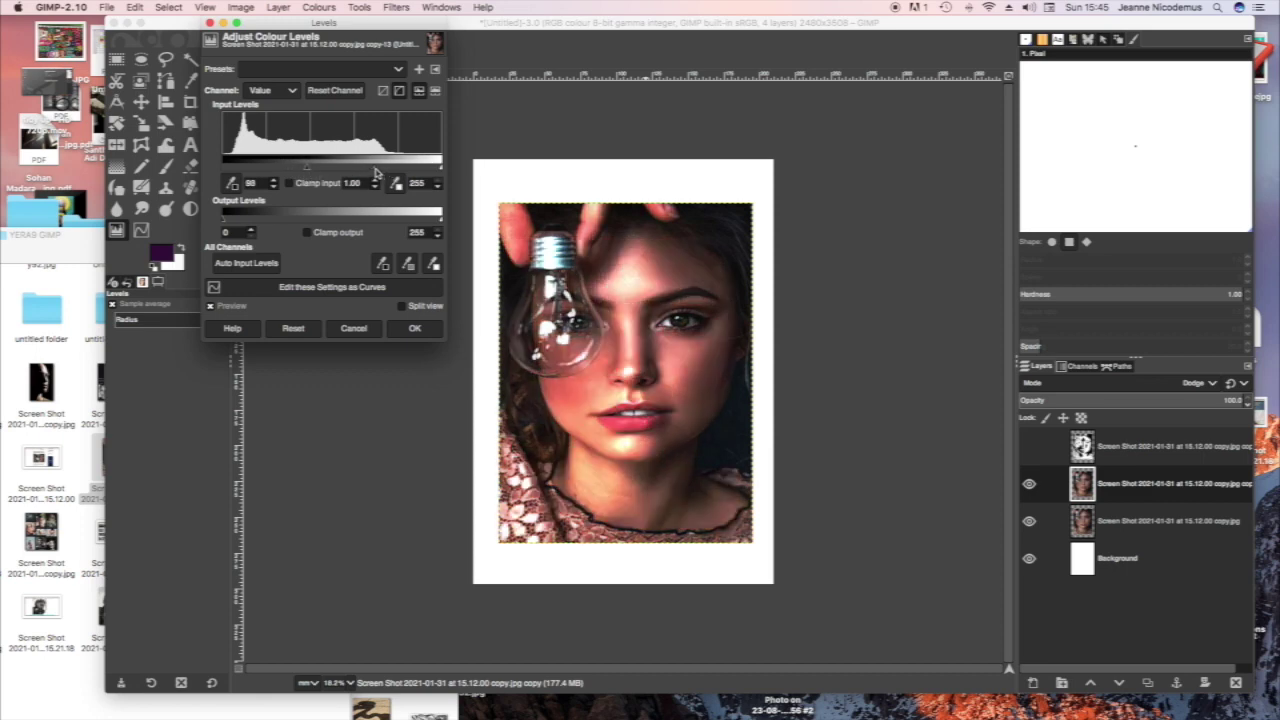
pyautogui.moveTo(376, 172); pyautogui.dragTo(356, 170)
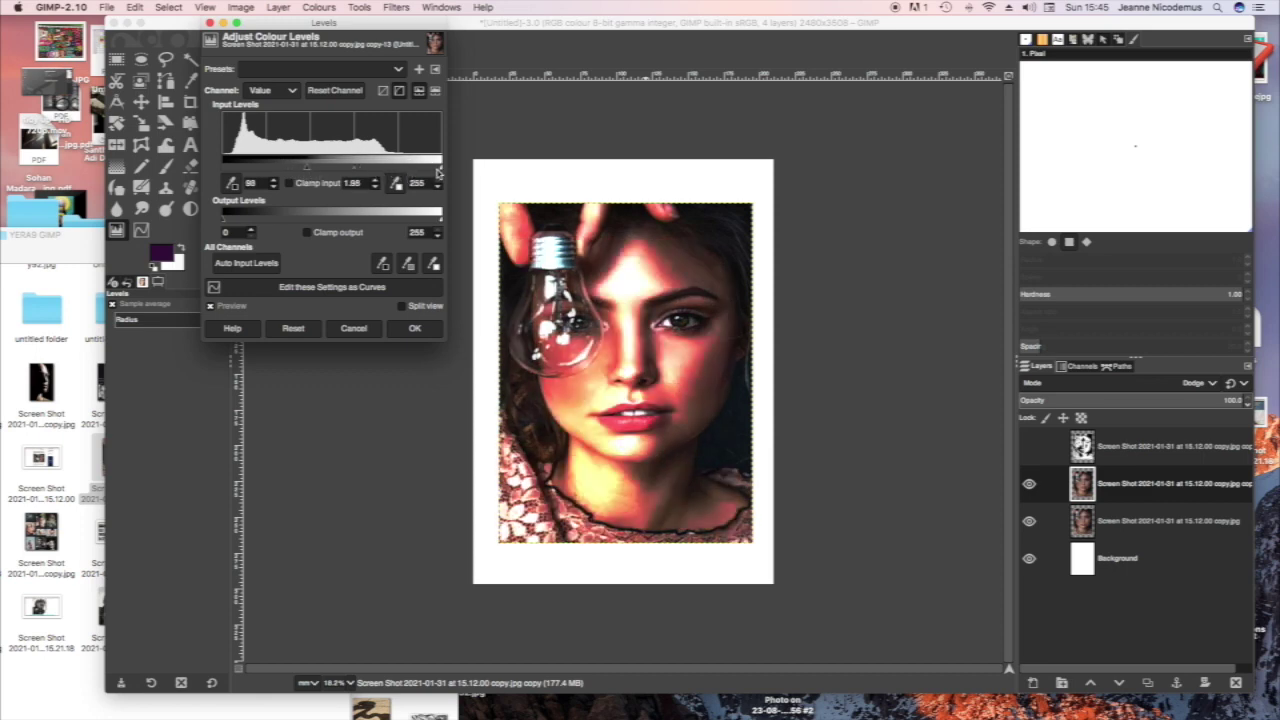
pyautogui.moveTo(441, 172); pyautogui.dragTo(417, 172)
pyautogui.moveTo(424, 167); pyautogui.dragTo(401, 173)
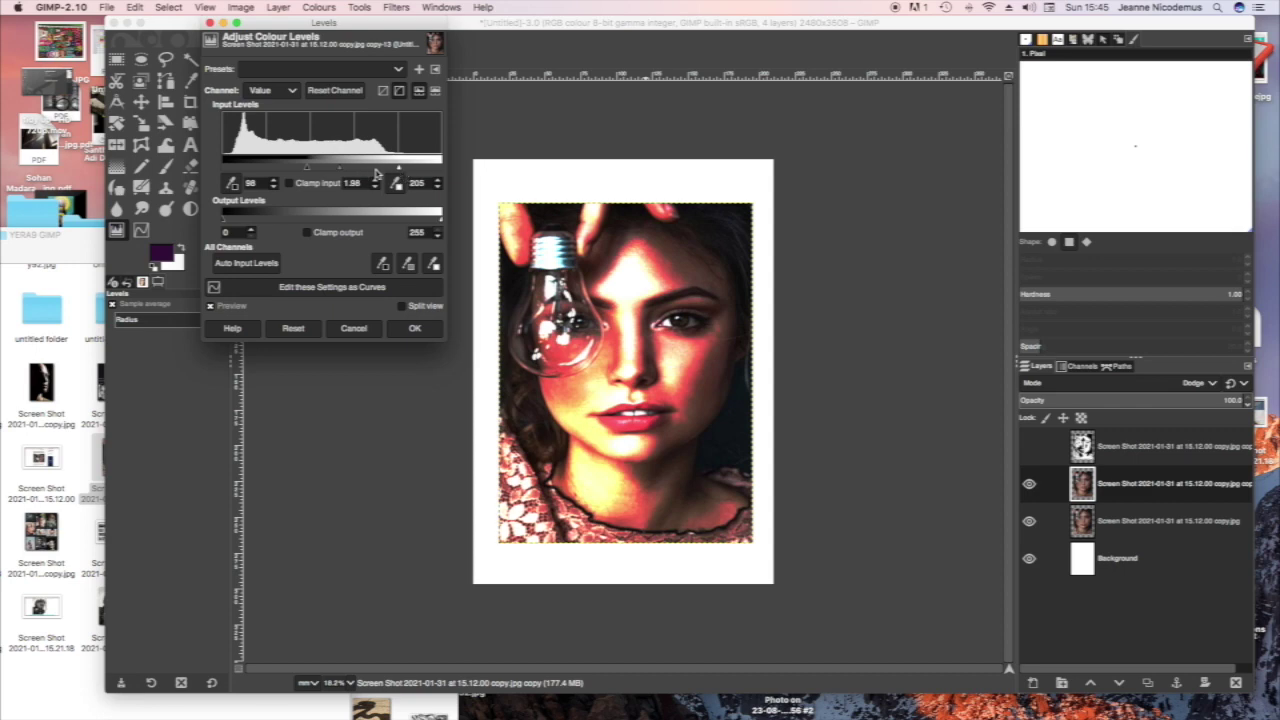
pyautogui.moveTo(399, 172); pyautogui.dragTo(322, 172)
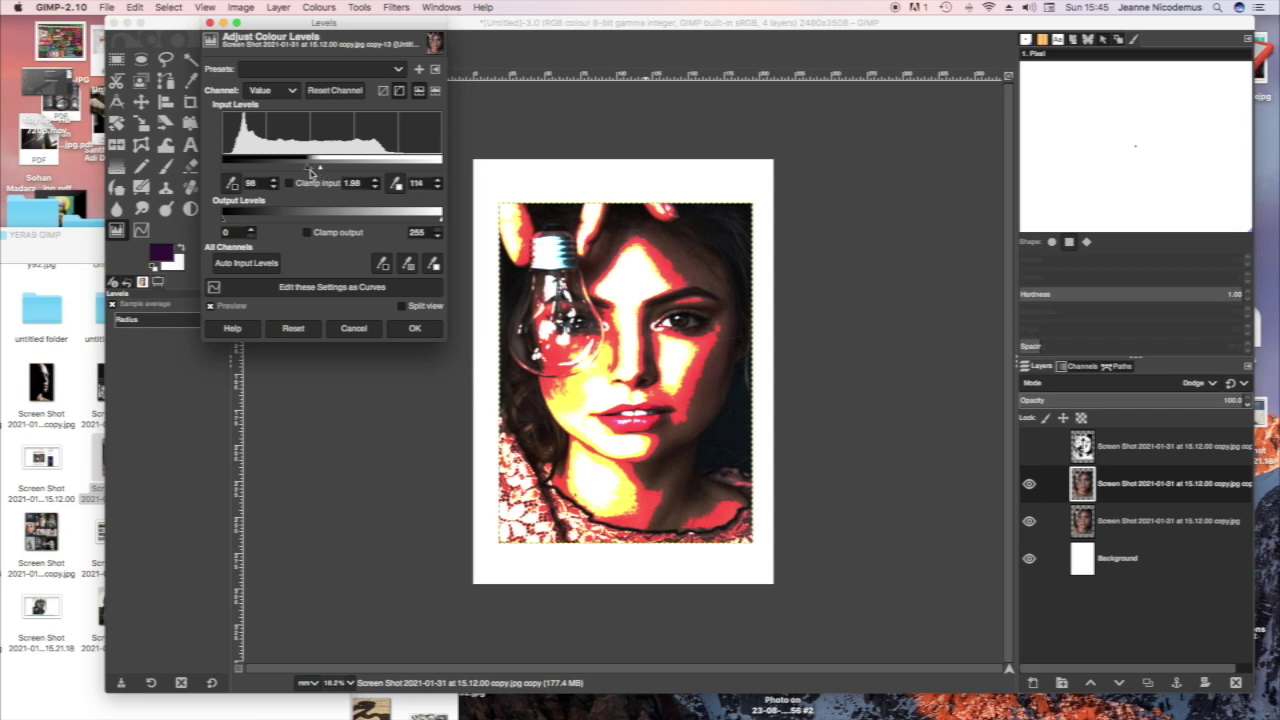
pyautogui.moveTo(310, 172); pyautogui.dragTo(314, 172)
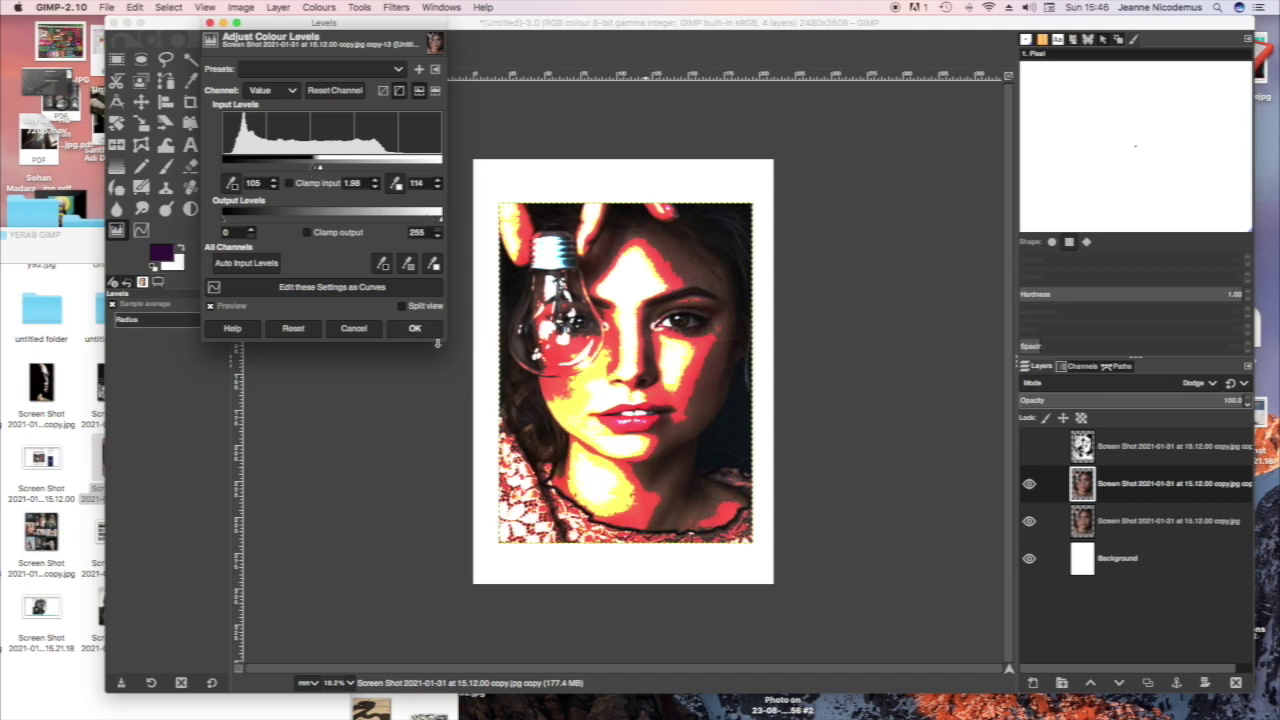
pyautogui.click(414, 328)
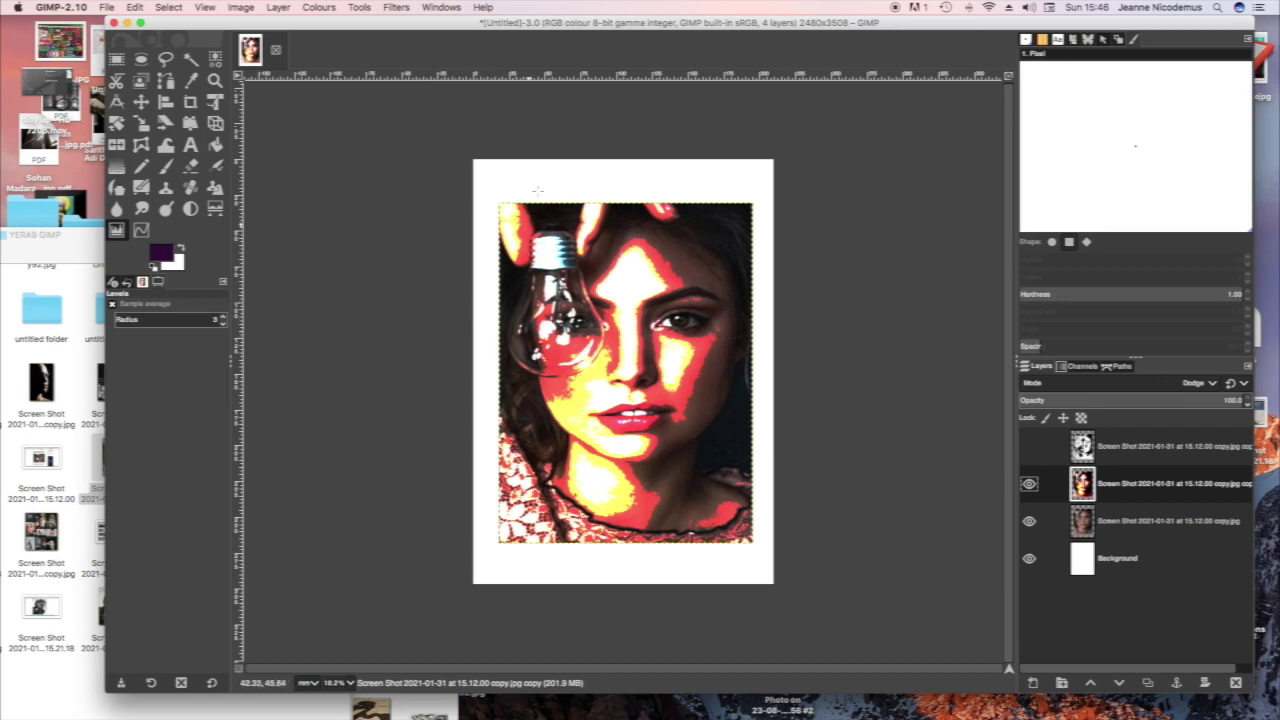
# In Hue-Saturation, shift the Red hue to about 170.2, toward cyan.
pyautogui.click(319, 8)
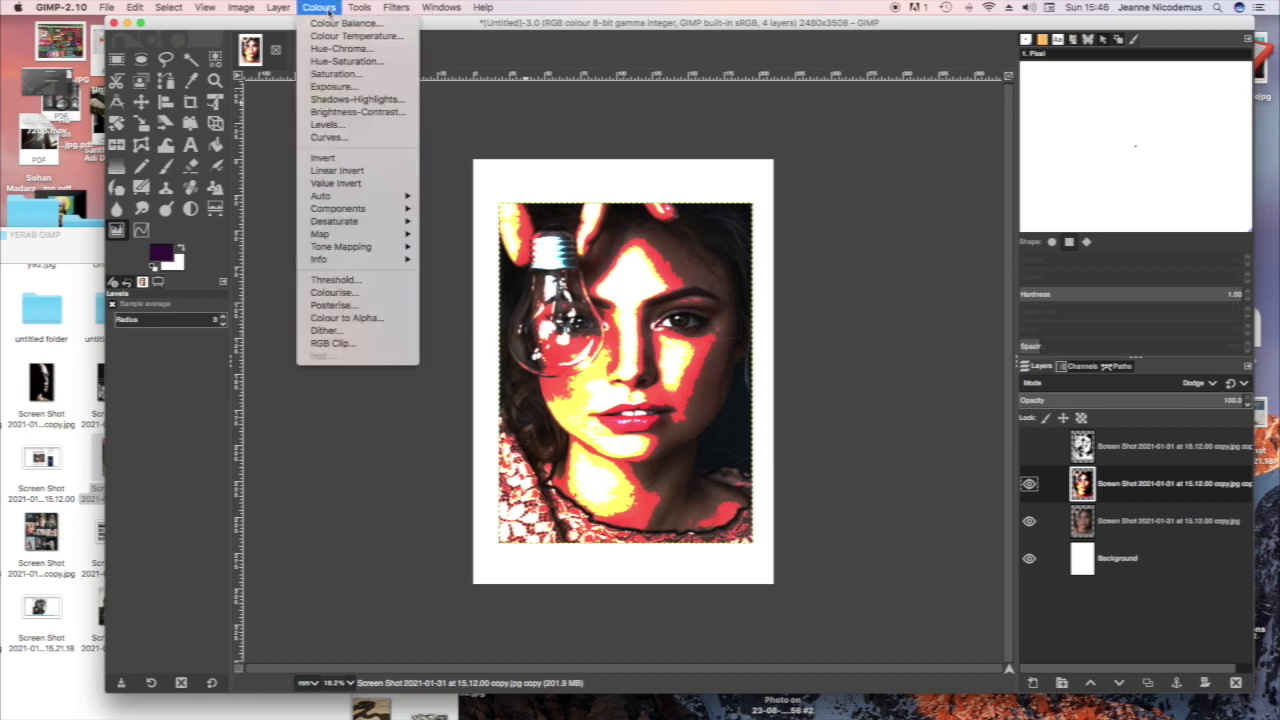
pyautogui.click(338, 62)
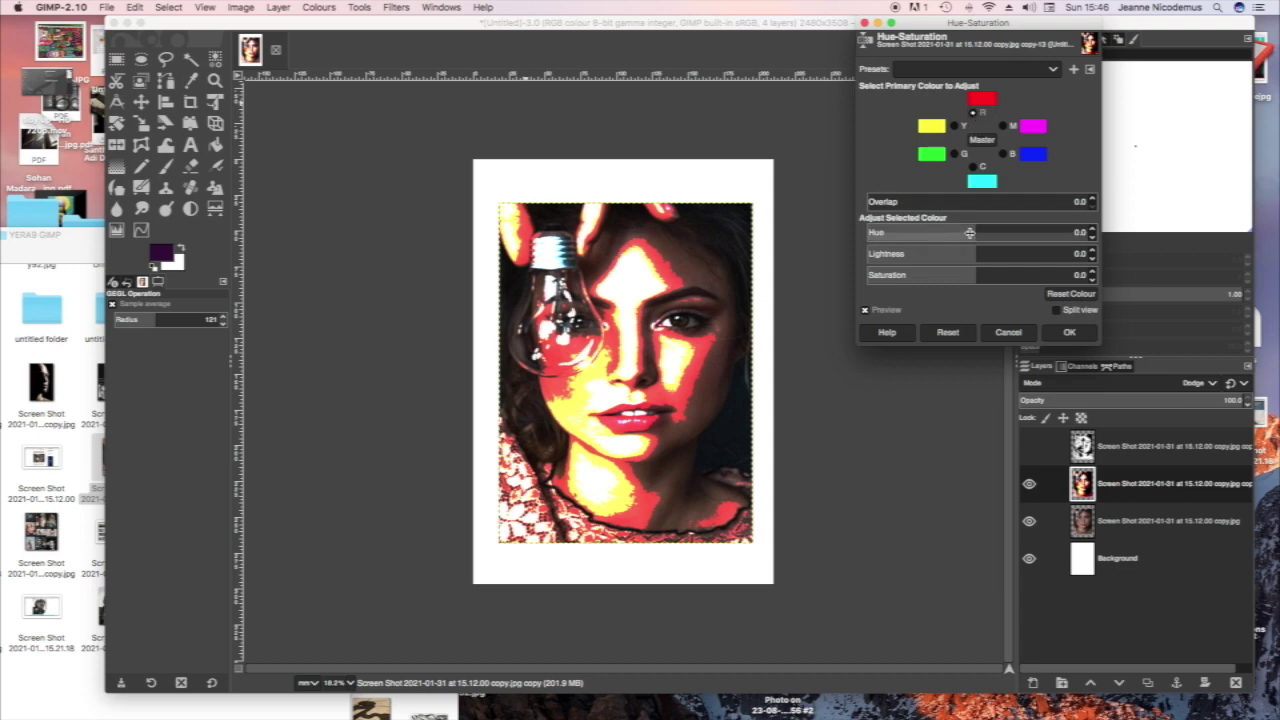
pyautogui.moveTo(976, 232)
pyautogui.mouseDown()
pyautogui.moveTo(932, 239)
pyautogui.moveTo(995, 232)
pyautogui.moveTo(981, 233)
pyautogui.mouseUp()
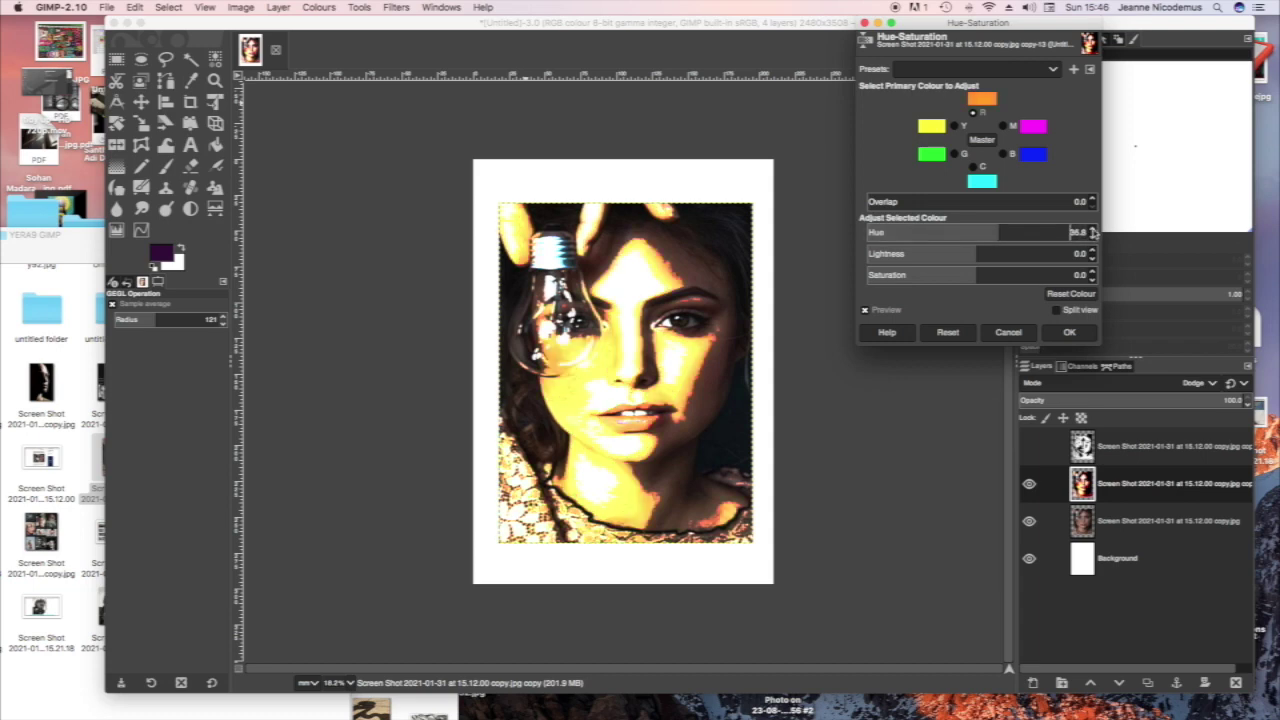
pyautogui.scroll(17, 1093, 232)
pyautogui.scroll(2, 1093, 232)
pyautogui.scroll(3, 1093, 232)
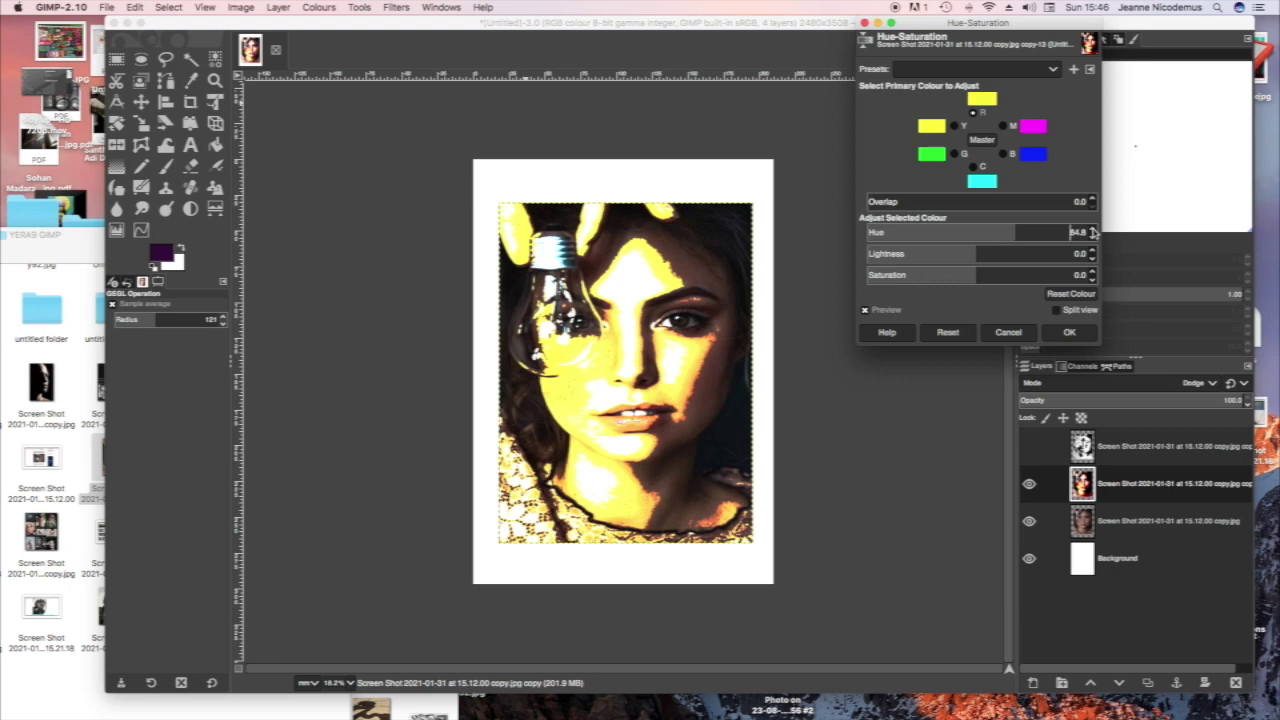
pyautogui.scroll(3, 1093, 232)
pyautogui.moveTo(1093, 232)
pyautogui.mouseDown()
pyautogui.moveTo(1062, 231)
pyautogui.moveTo(1092, 232)
pyautogui.mouseUp()
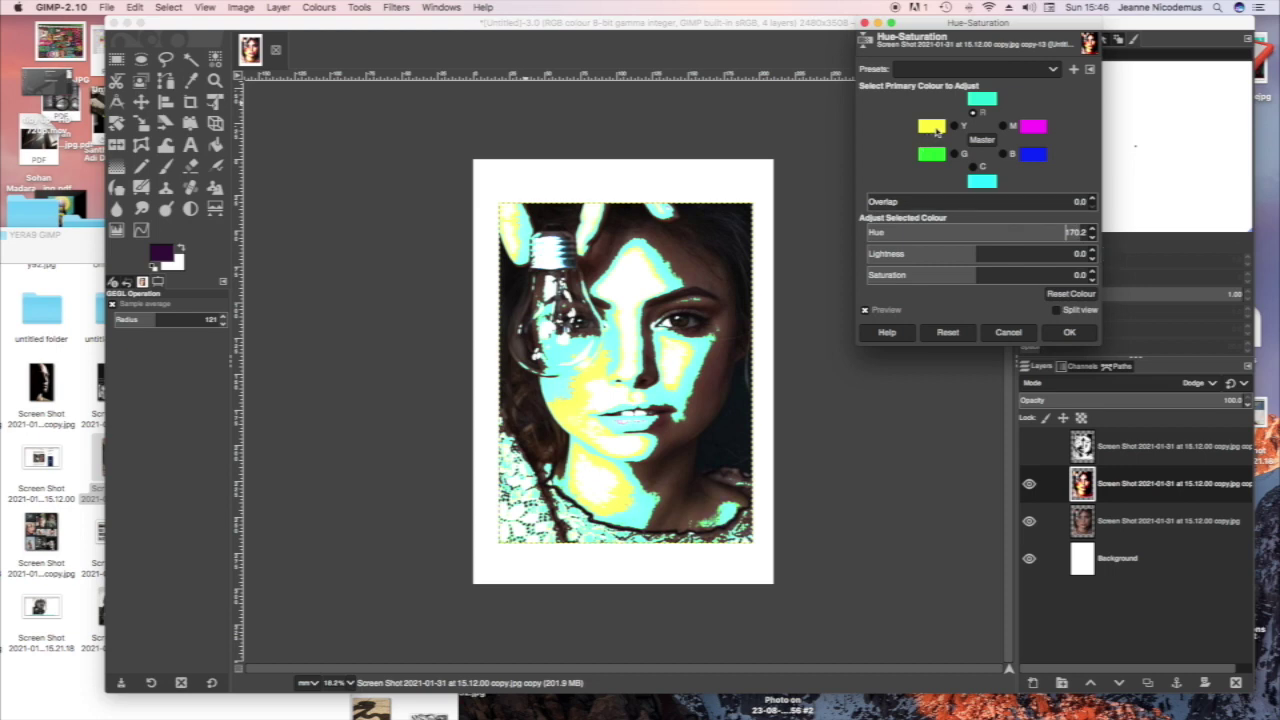
# Set the Yellow hue to -110.5 and lightness to -70.5, then apply the adjustment.
pyautogui.click(933, 128)
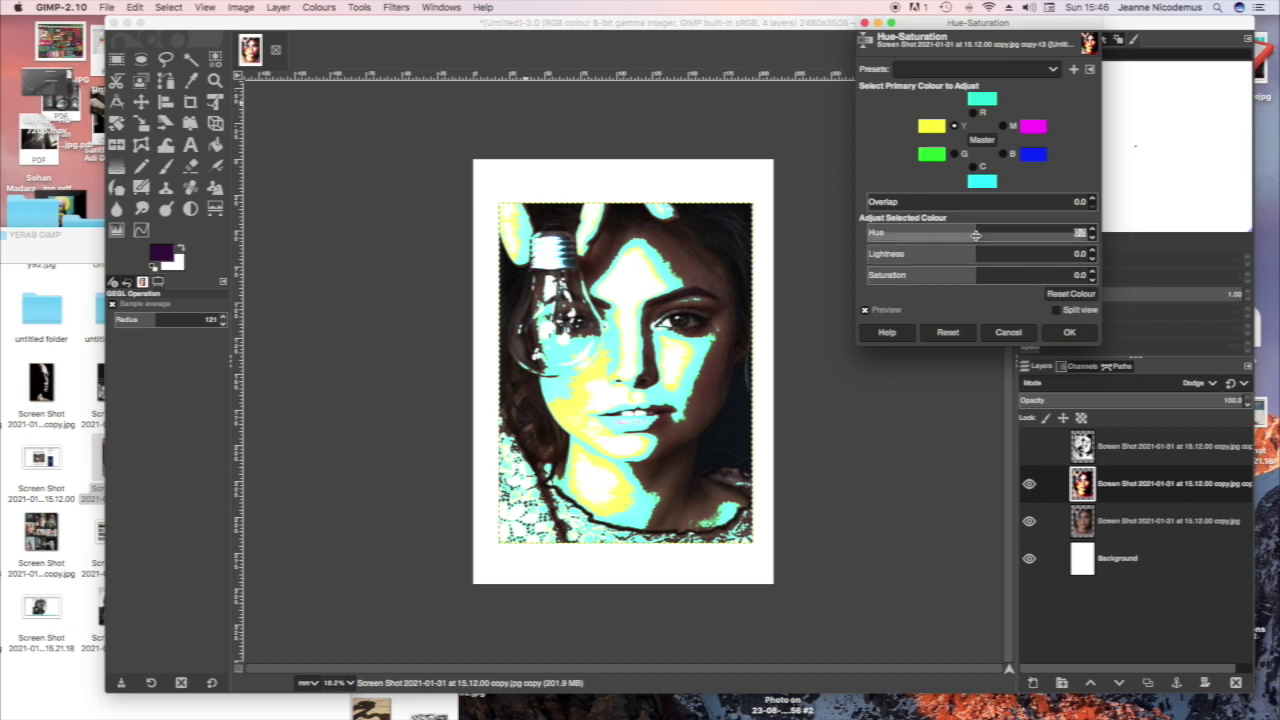
pyautogui.moveTo(976, 236); pyautogui.dragTo(1037, 240)
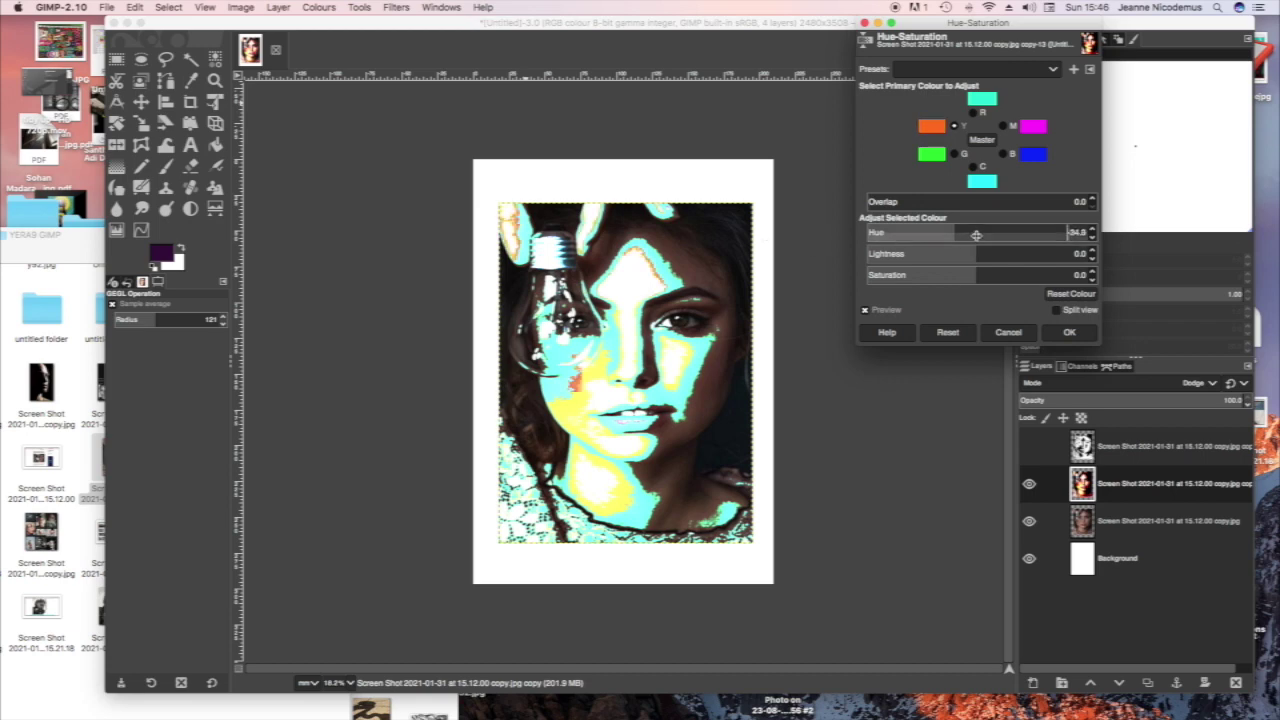
pyautogui.click(947, 236)
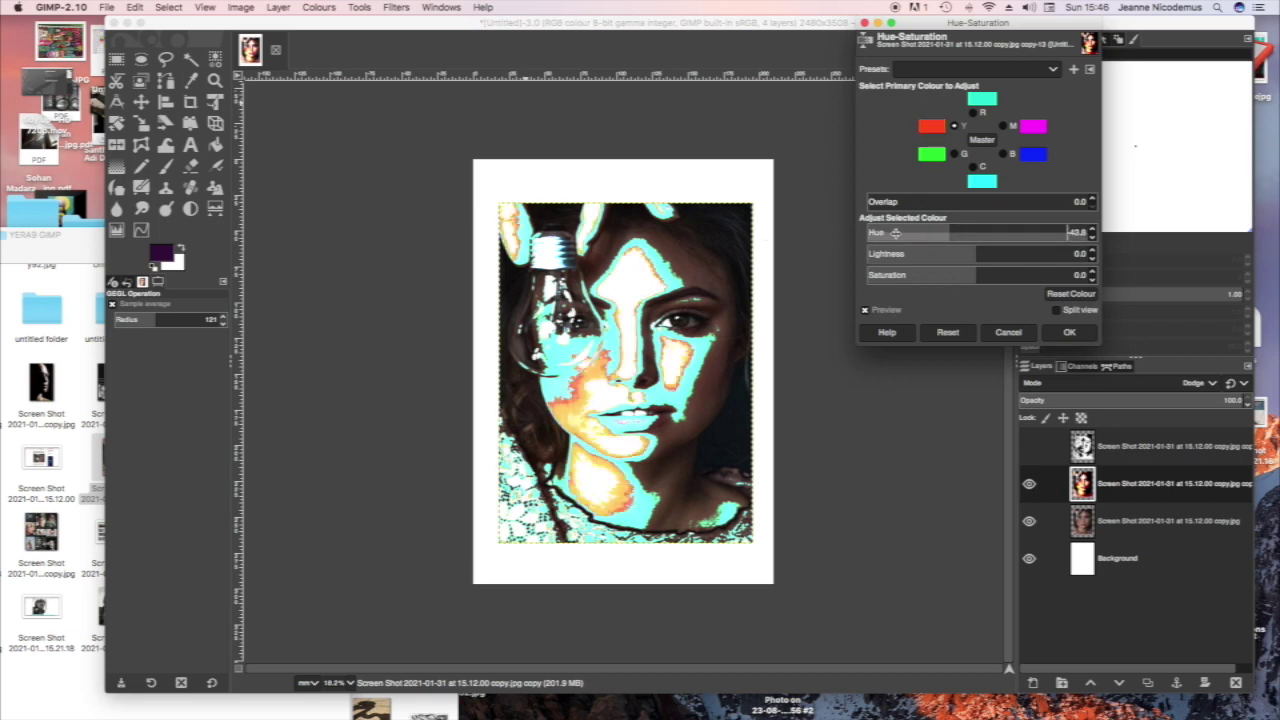
pyautogui.moveTo(850, 240); pyautogui.dragTo(800, 237)
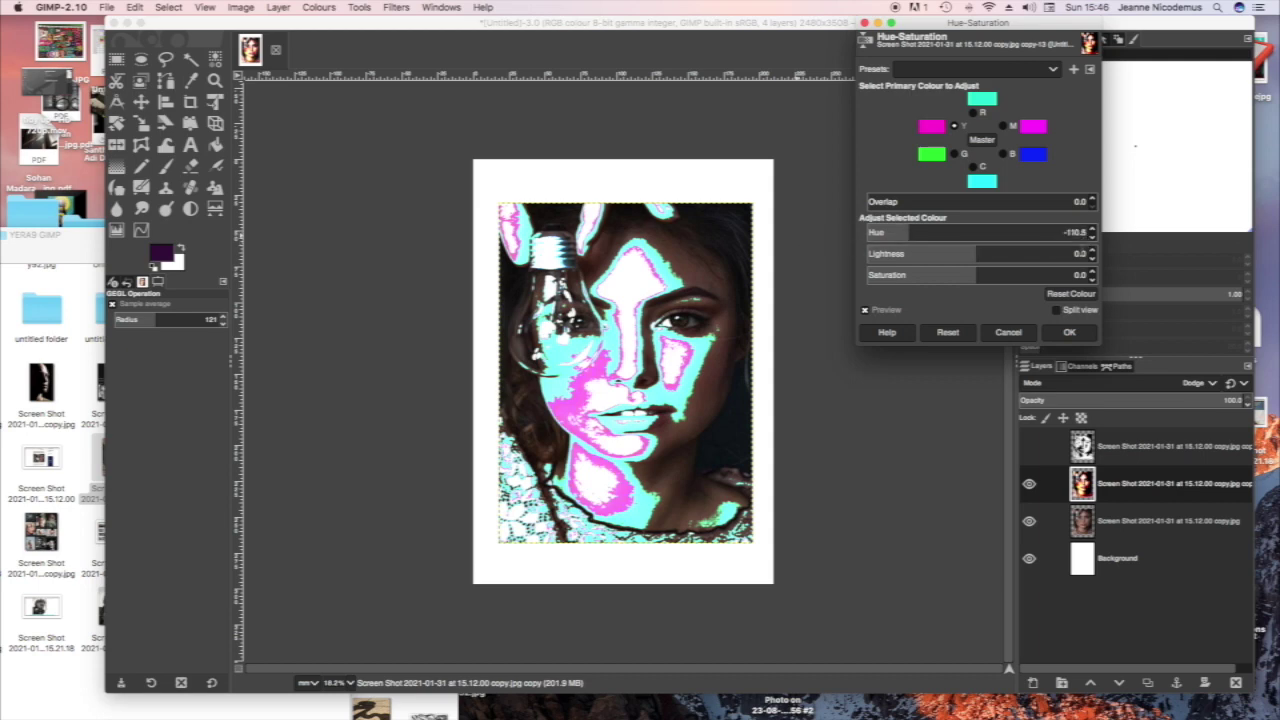
pyautogui.moveTo(1069, 253); pyautogui.dragTo(915, 250)
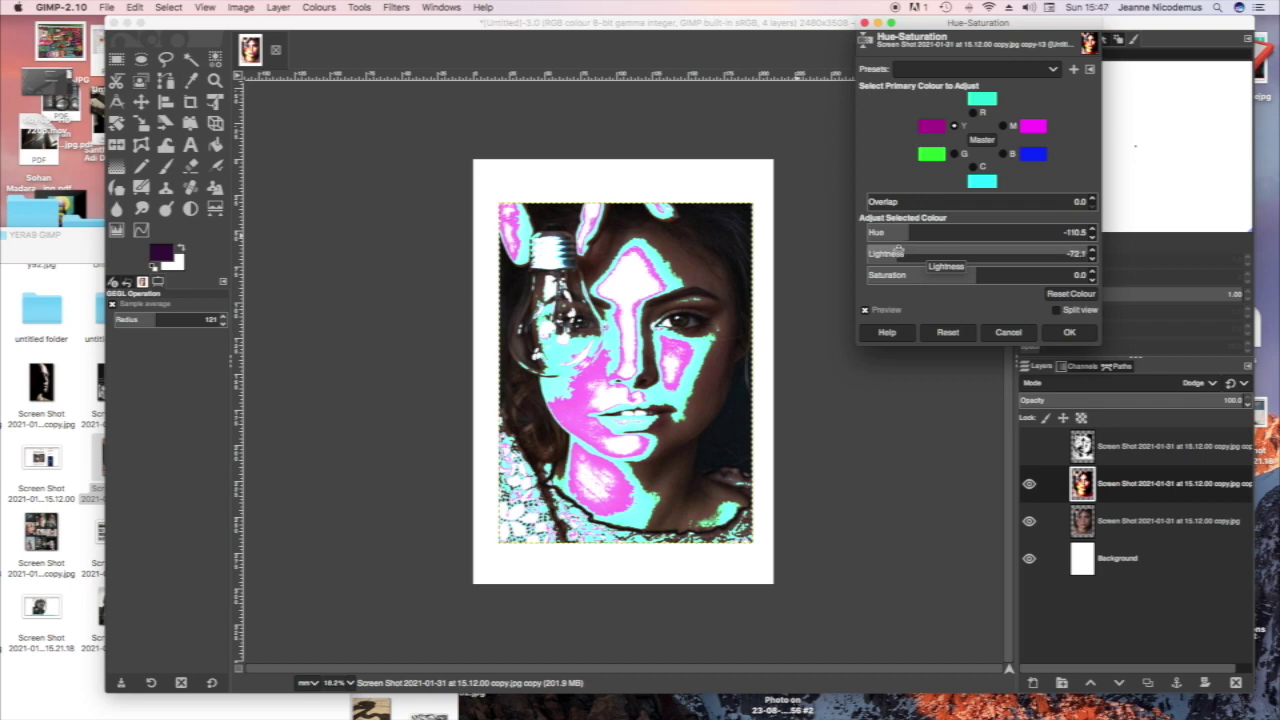
pyautogui.moveTo(899, 252)
pyautogui.mouseDown()
pyautogui.moveTo(940, 255)
pyautogui.moveTo(869, 253)
pyautogui.moveTo(900, 254)
pyautogui.mouseUp()
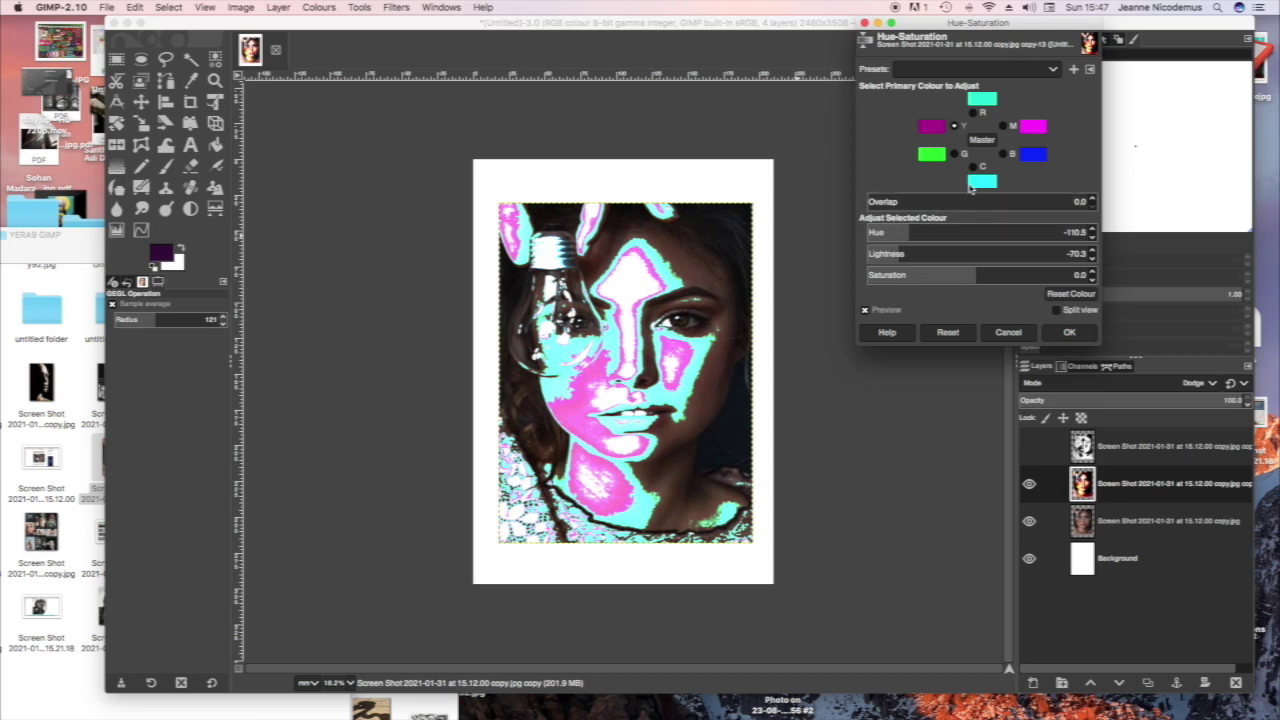
pyautogui.click(1069, 334)
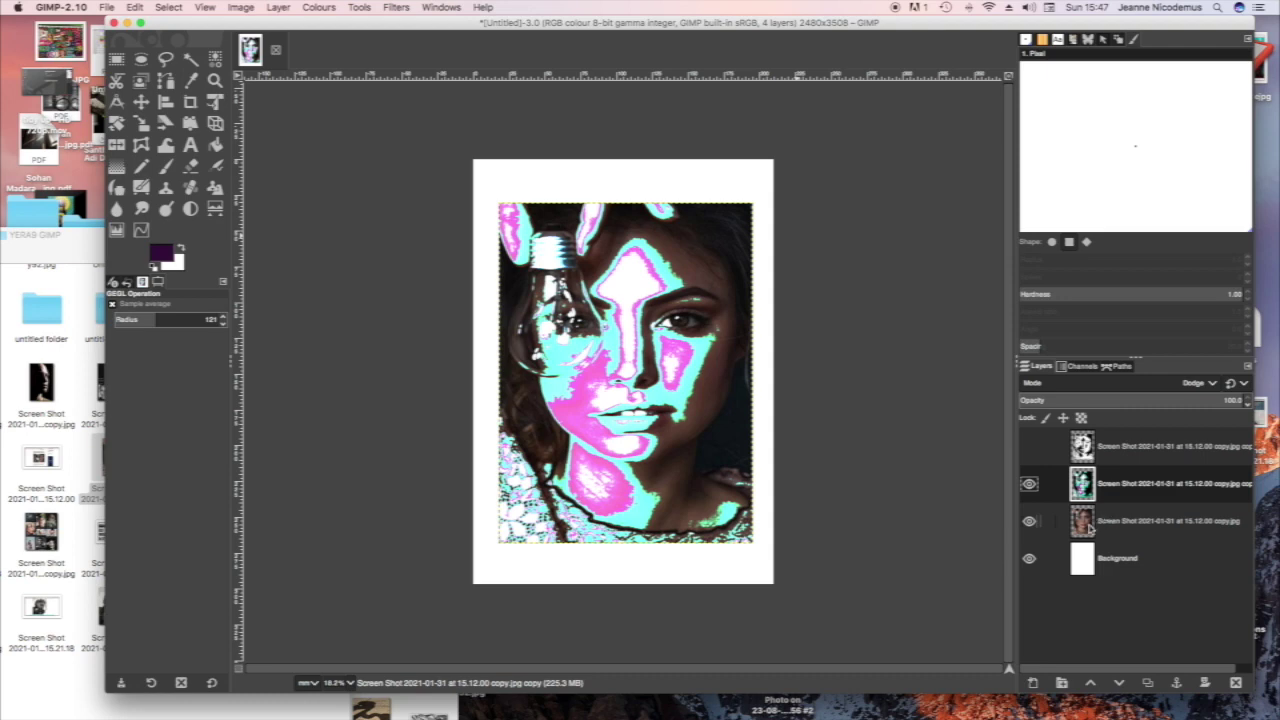
# Set the third photo layer's blend mode to Dodge, turning the canvas white.
pyautogui.click(1088, 527)
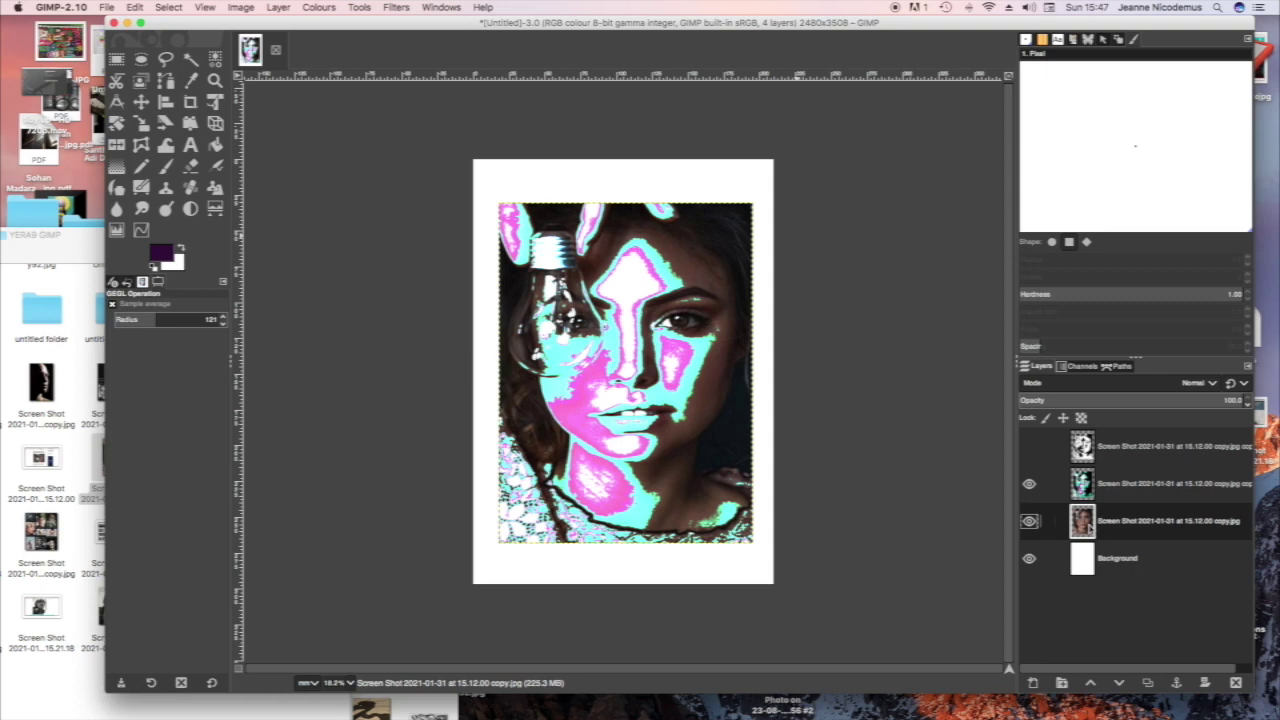
pyautogui.click(1212, 383)
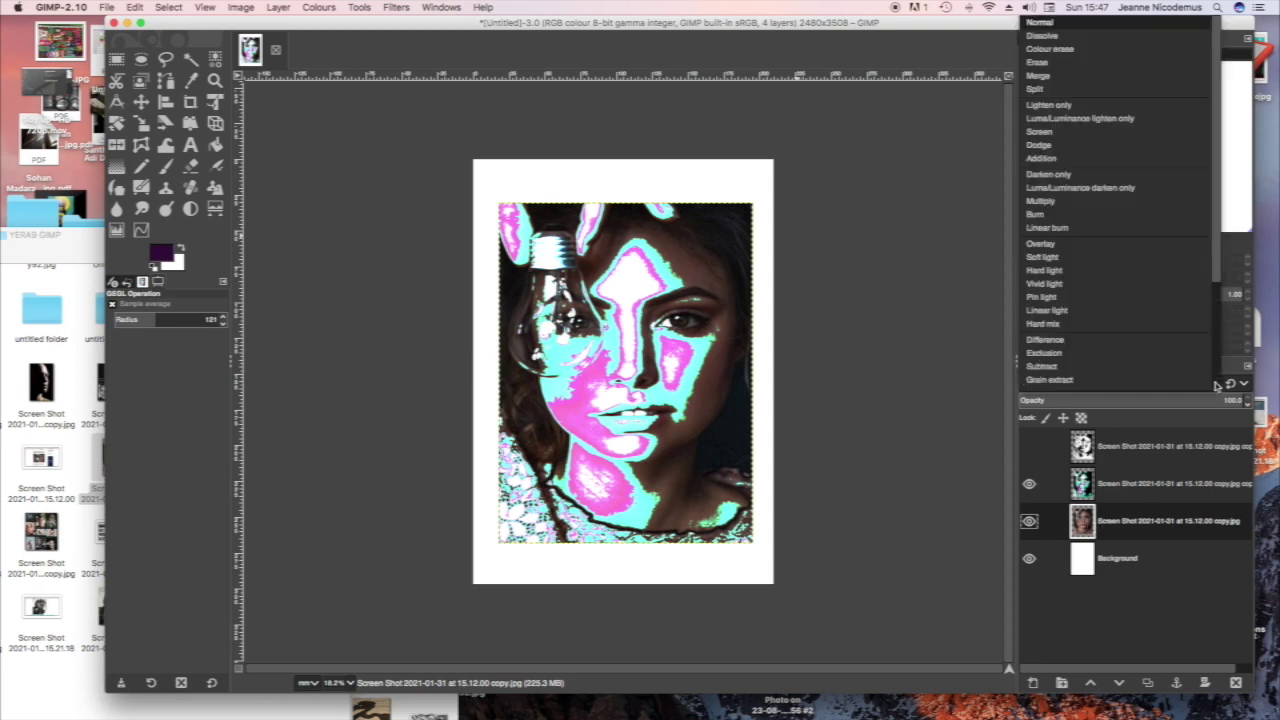
pyautogui.click(1100, 148)
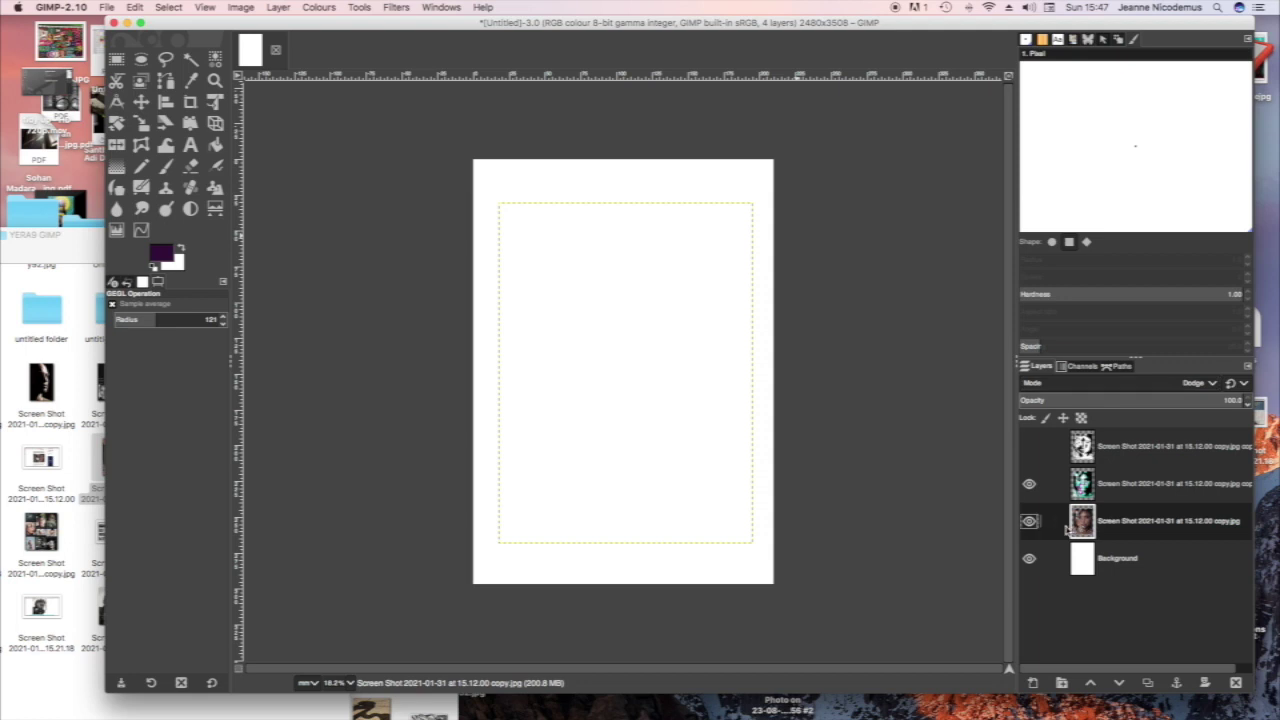
# Invert the colours of the bottom photo layer.
pyautogui.click(243, 9)
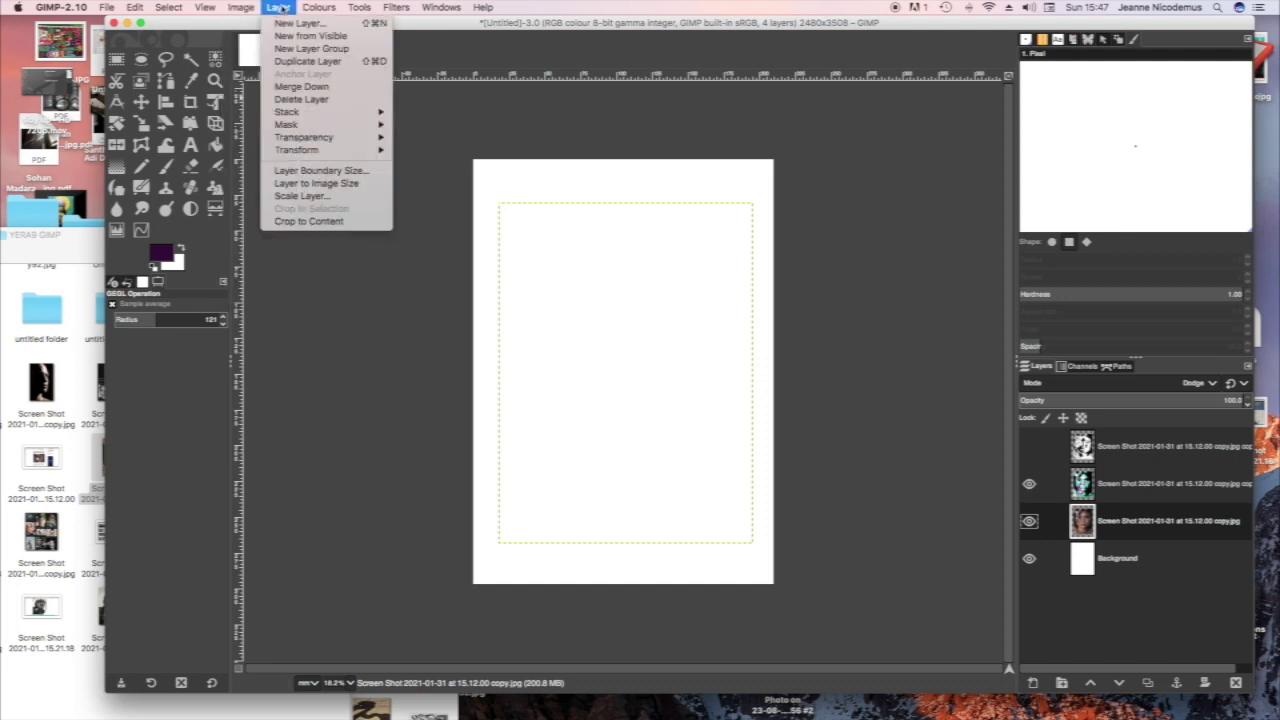
pyautogui.moveTo(309, 8)
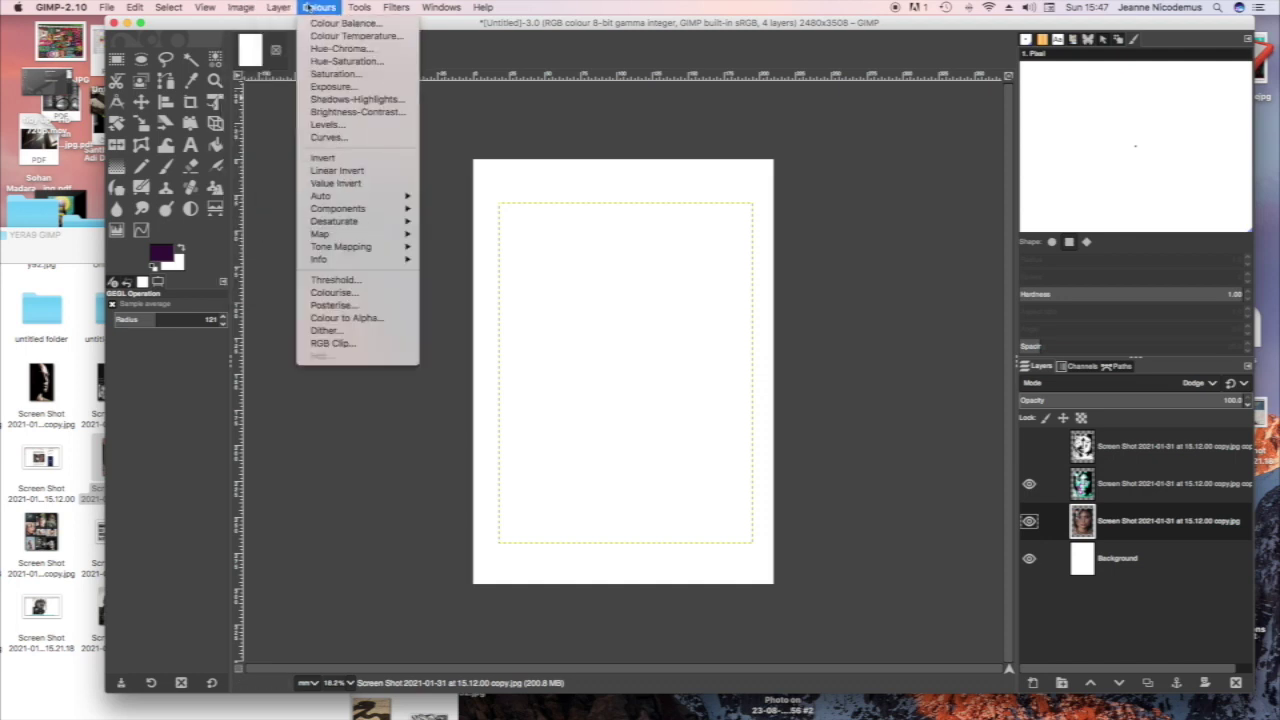
pyautogui.click(343, 162)
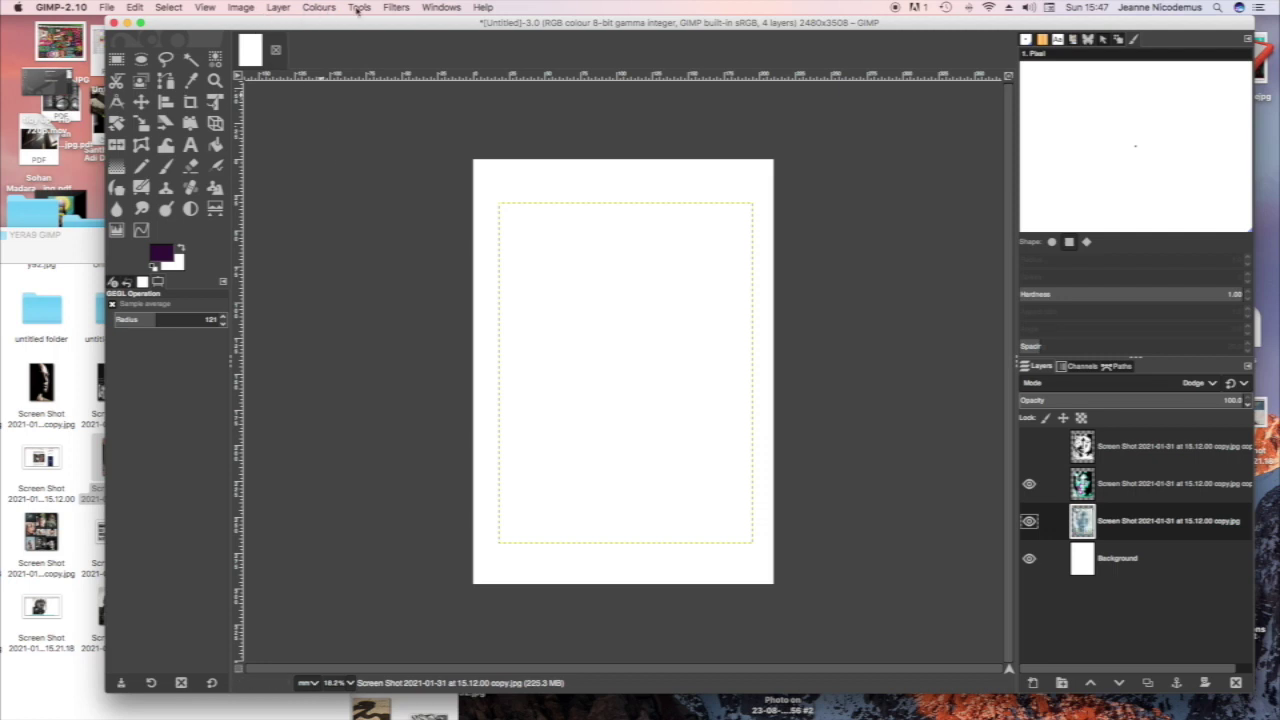
# Apply Levels to that layer with input values 183, 5.26 and 194.
pyautogui.click(325, 9)
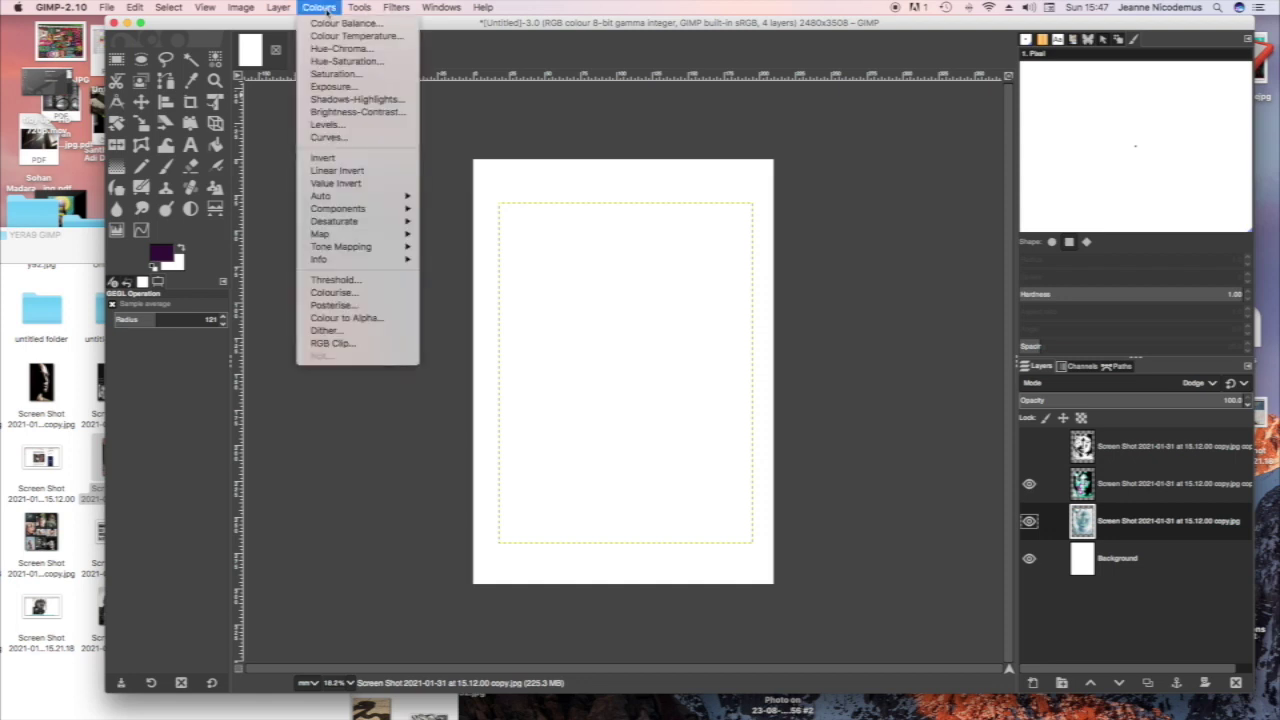
pyautogui.click(330, 124)
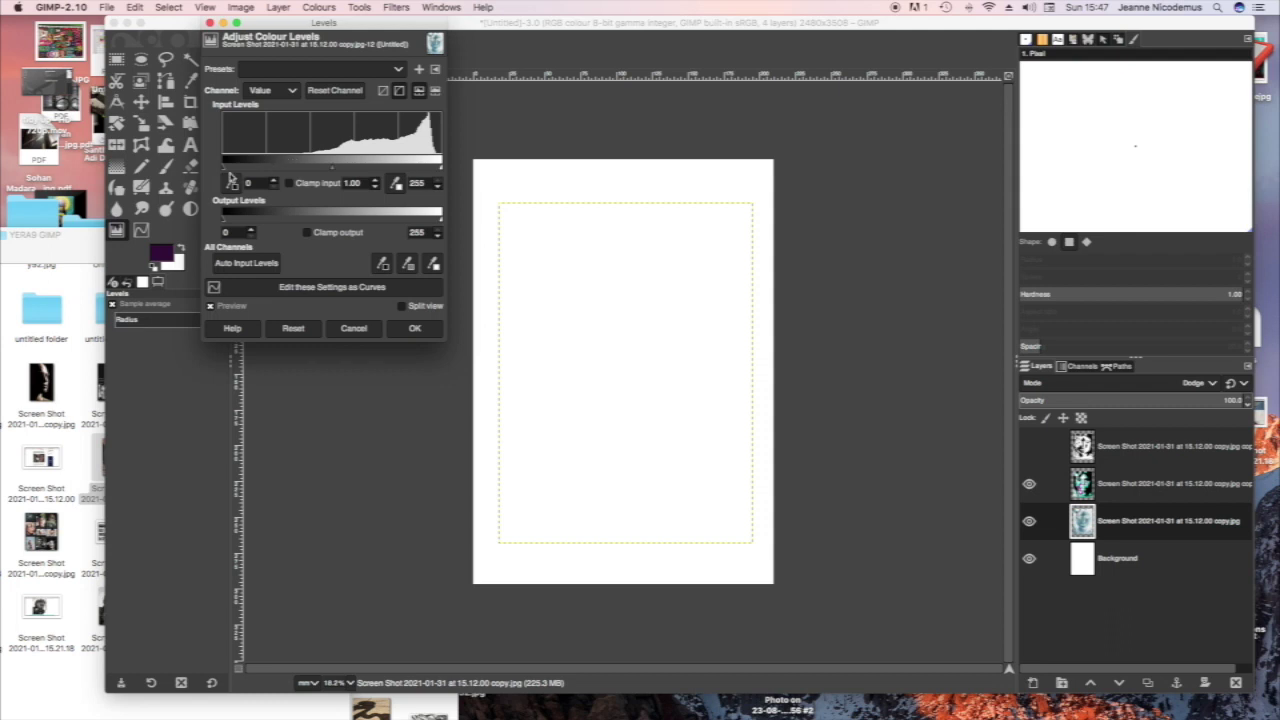
pyautogui.moveTo(224, 164); pyautogui.dragTo(388, 165)
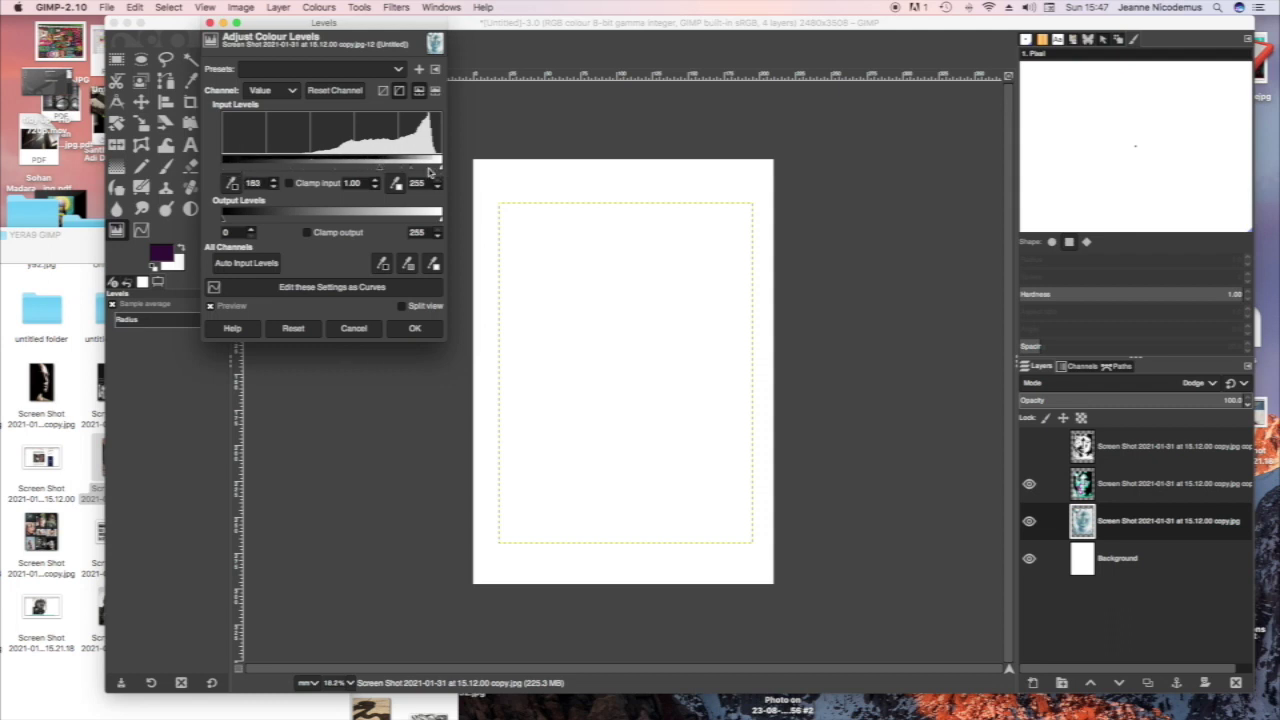
pyautogui.moveTo(408, 172); pyautogui.dragTo(388, 172)
pyautogui.click(440, 170)
pyautogui.click(417, 329)
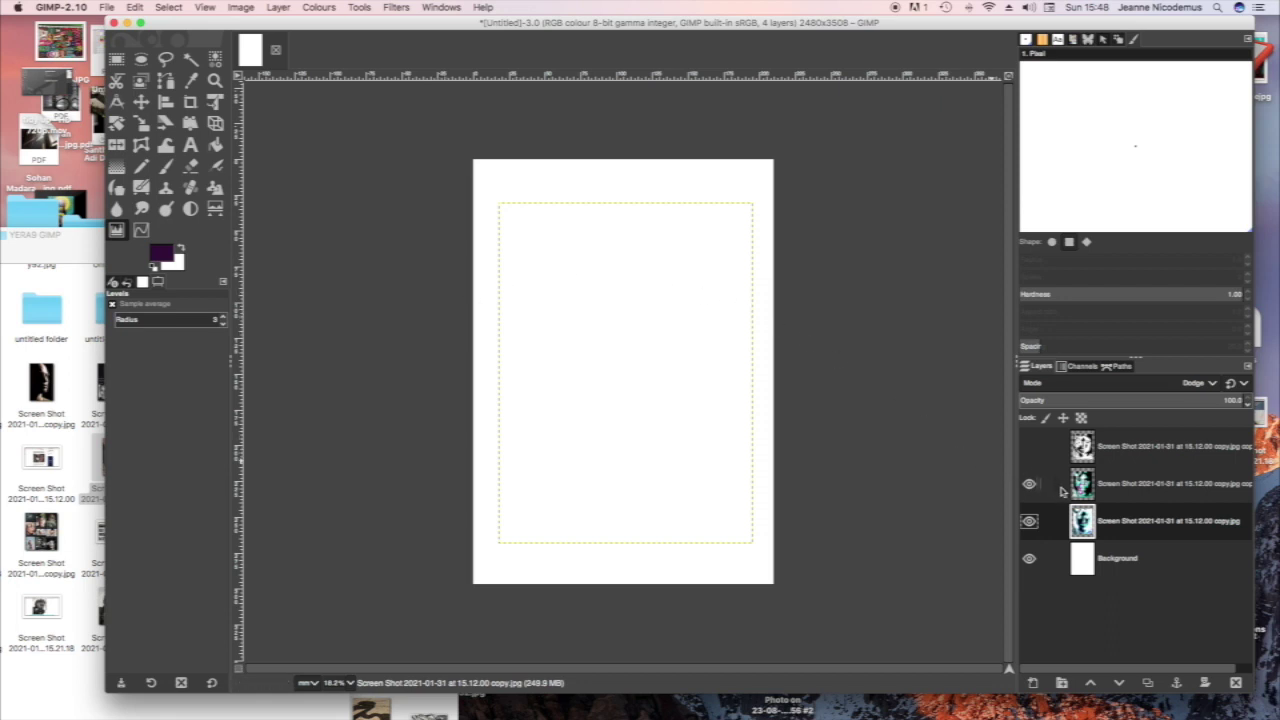
# Select the top black-and-white ink layer and make it visible.
pyautogui.click(1062, 452)
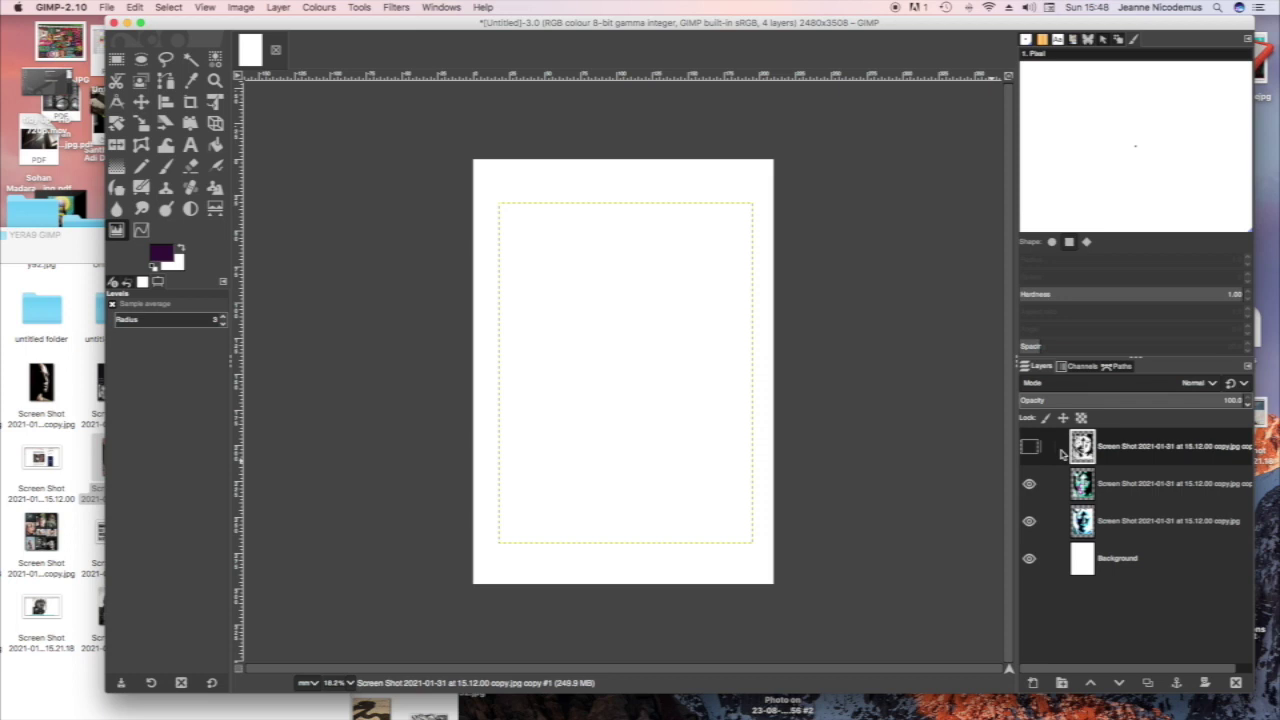
pyautogui.click(1029, 447)
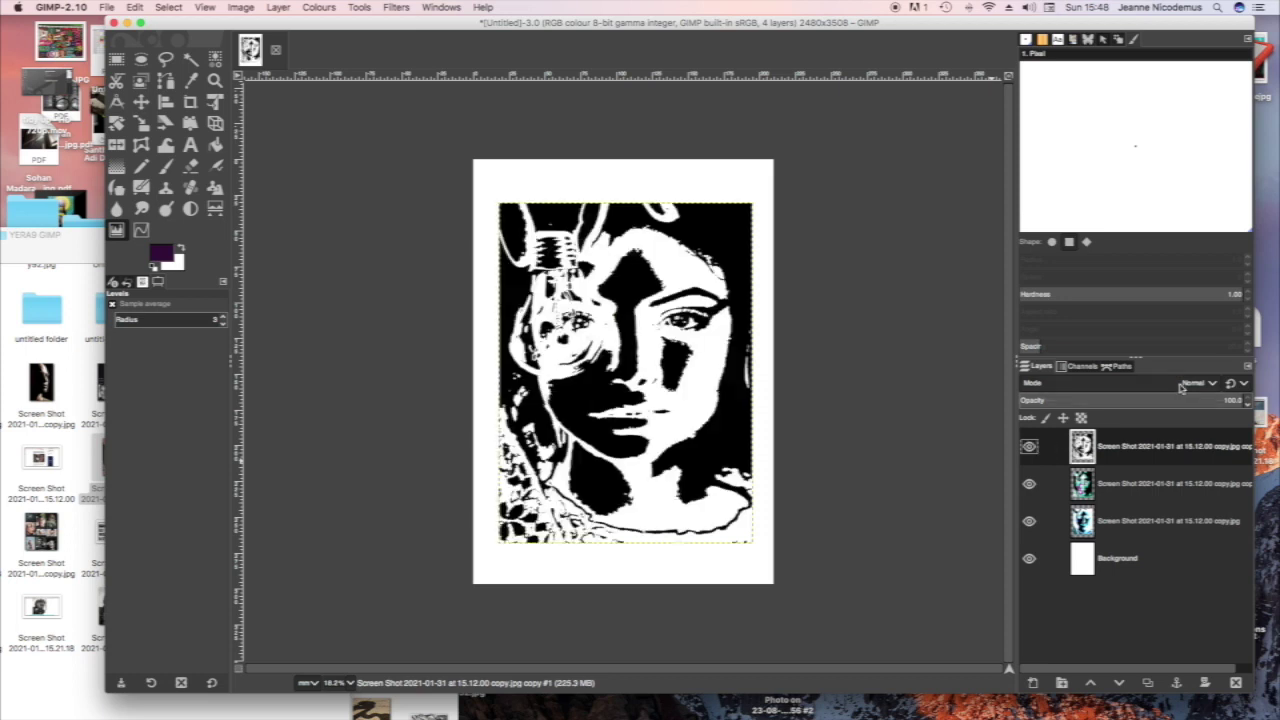
pyautogui.click(1212, 384)
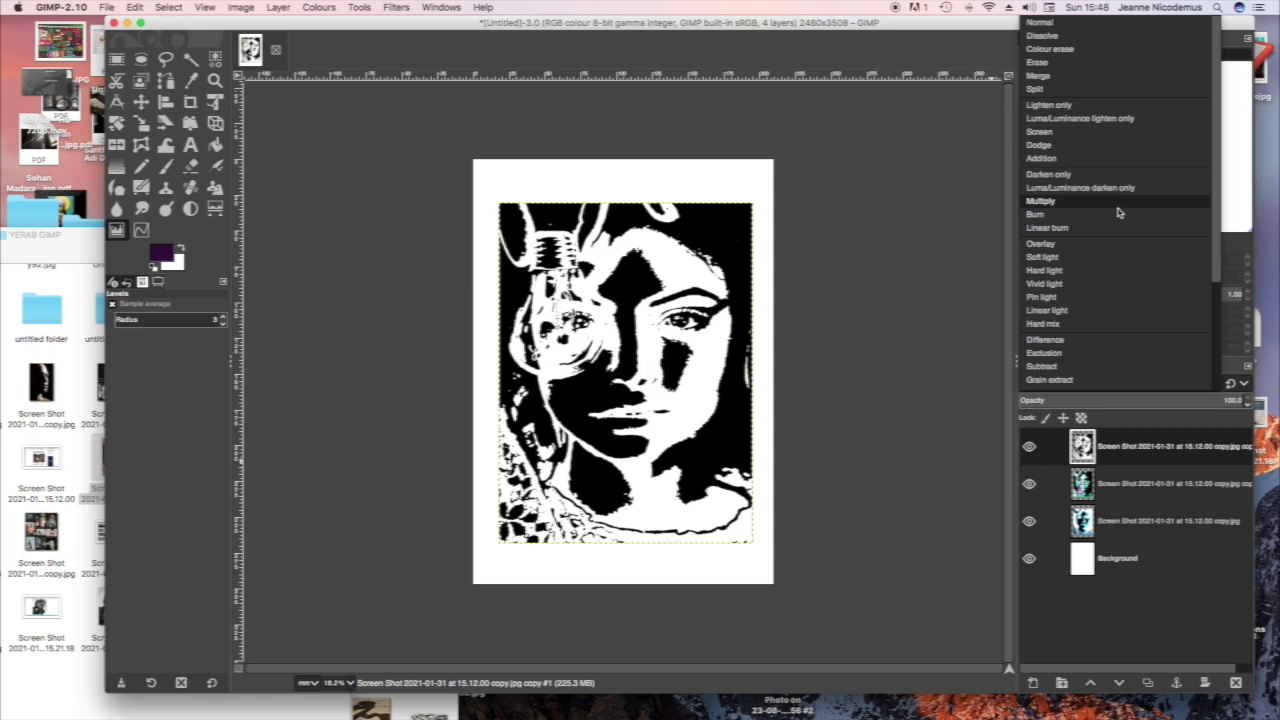
pyautogui.press('Escape')
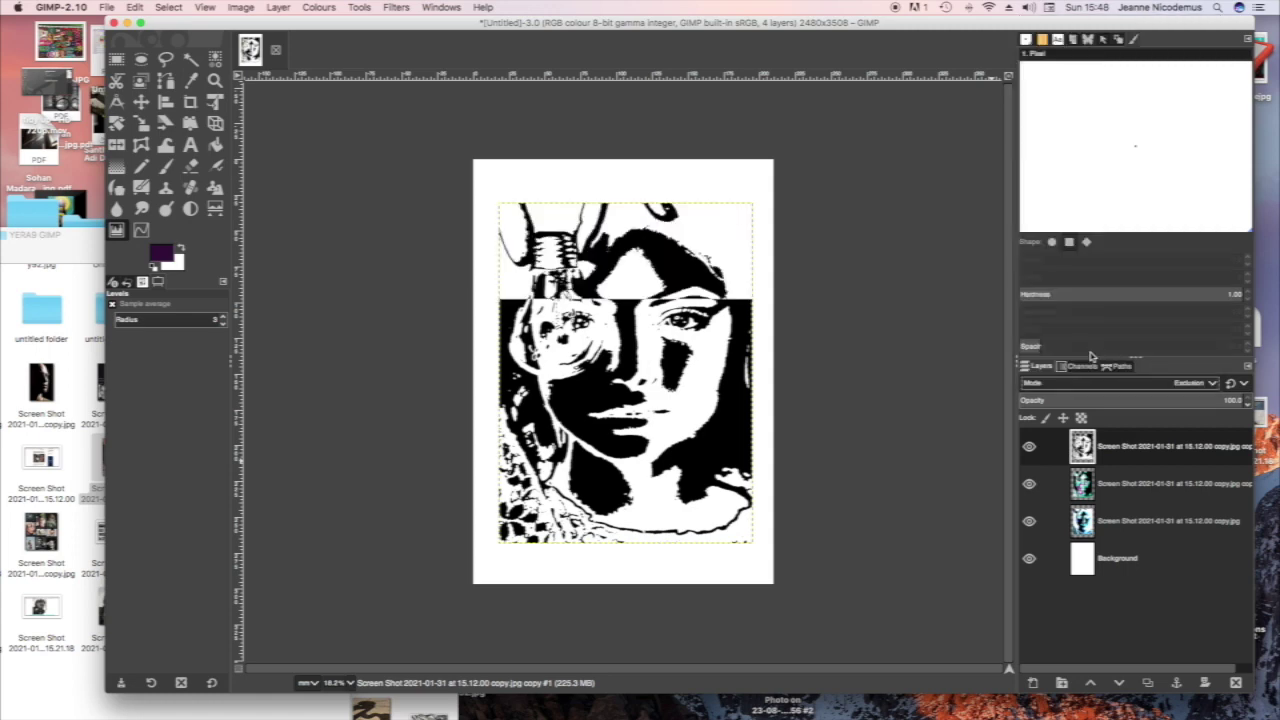
# Try Difference and Hard light blend modes on the ink layer, then settle on Merge.
pyautogui.click(1194, 385)
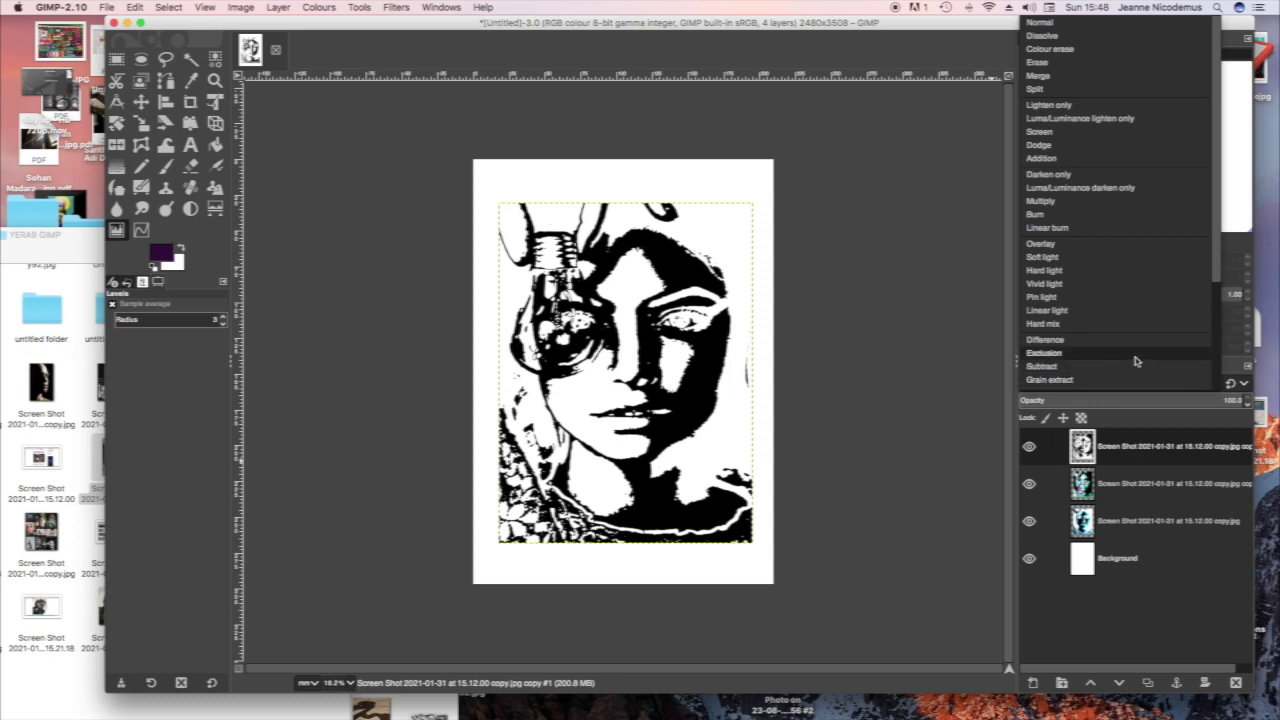
pyautogui.click(1111, 344)
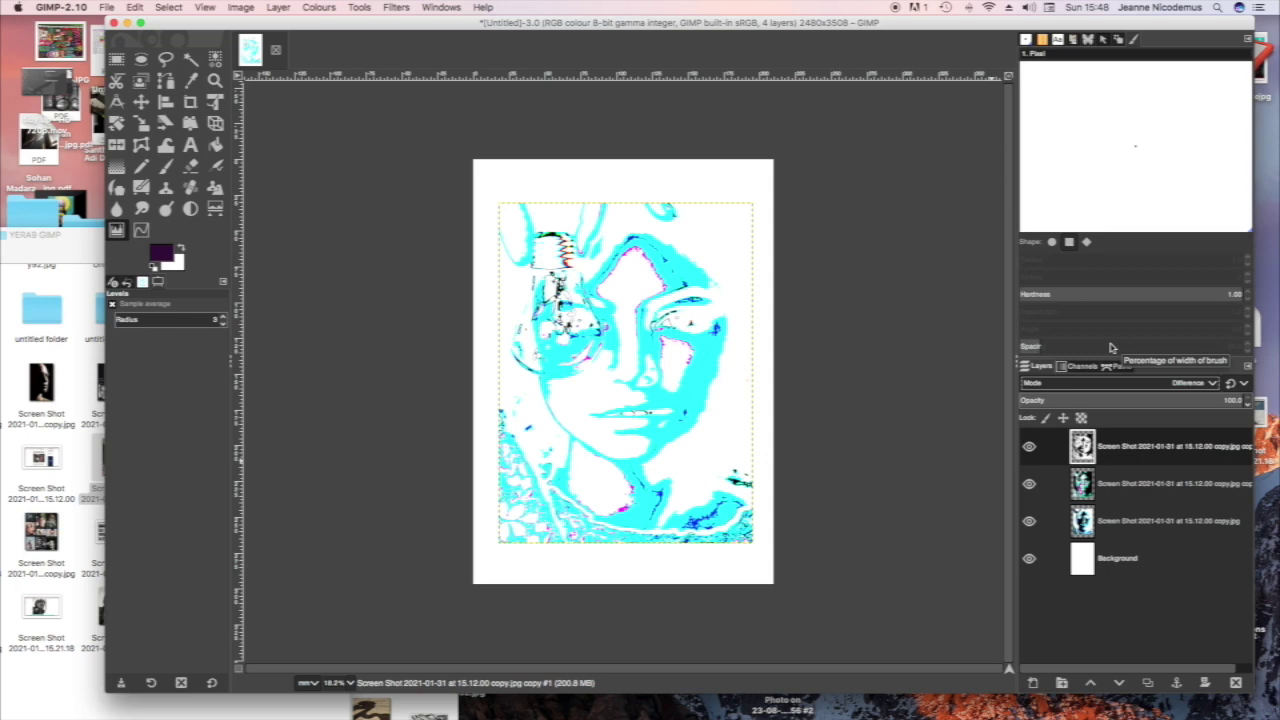
pyautogui.click(1212, 385)
pyautogui.click(1105, 270)
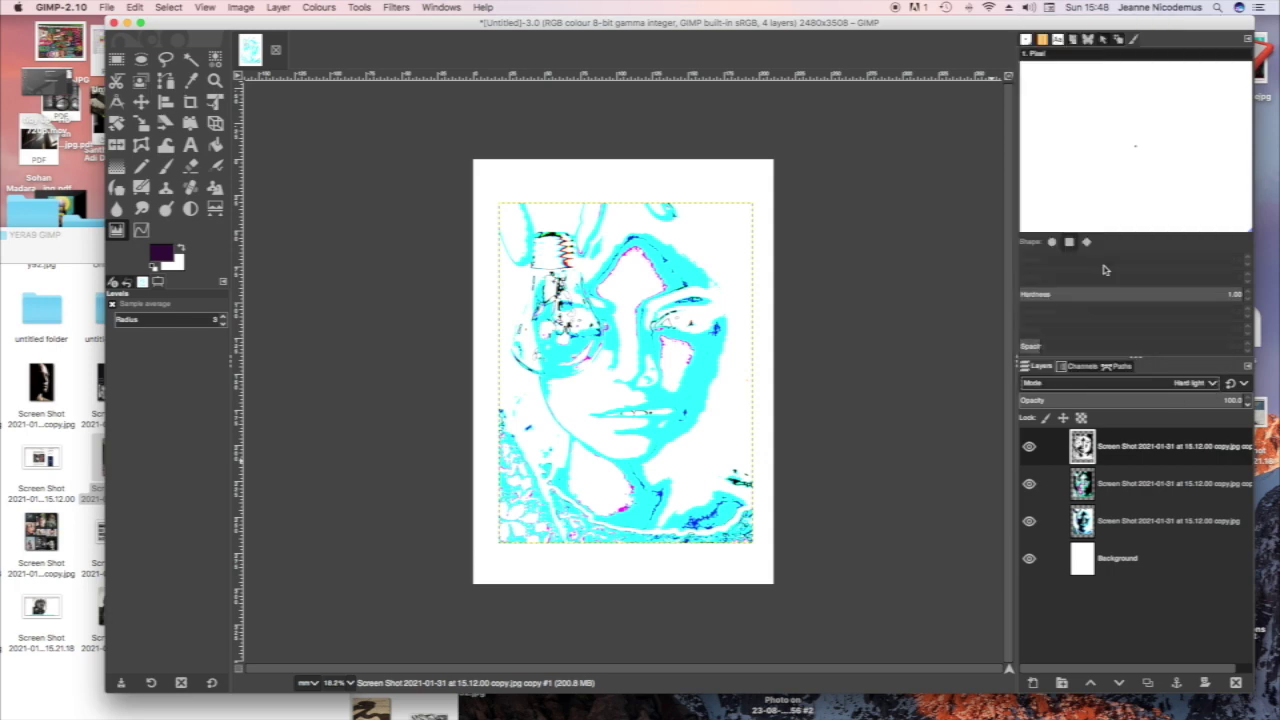
pyautogui.click(1218, 383)
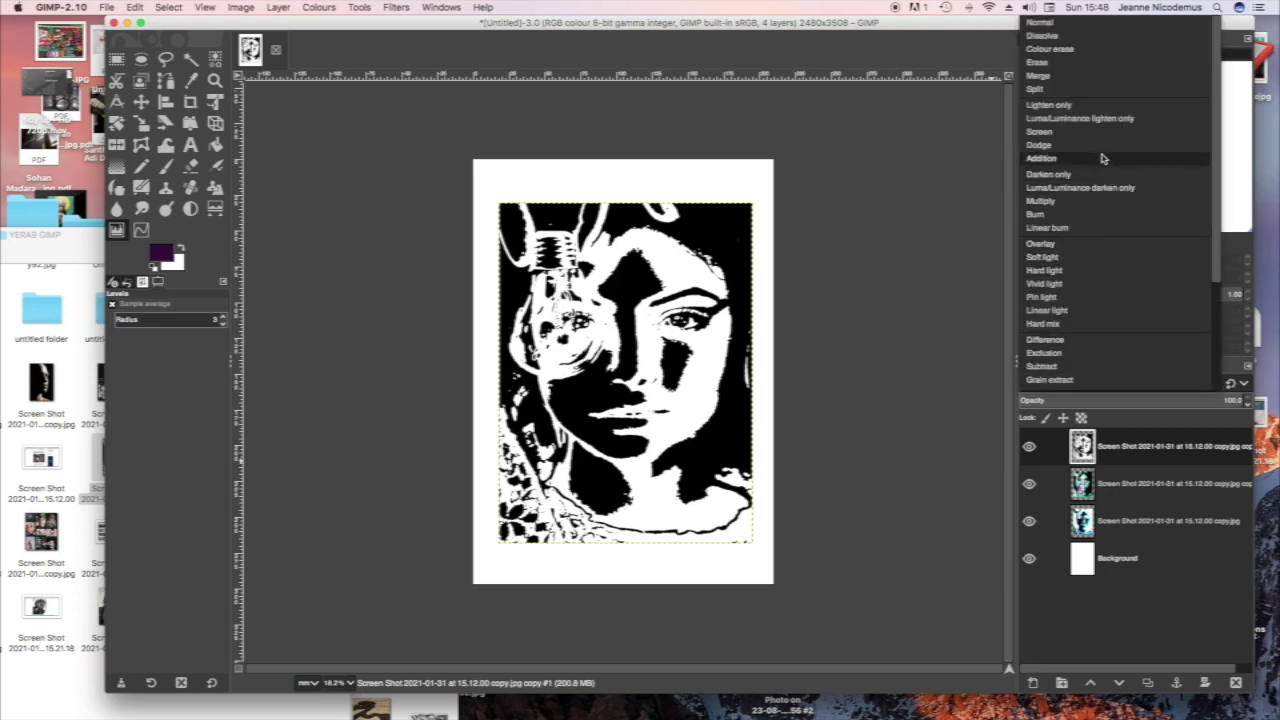
pyautogui.click(1047, 79)
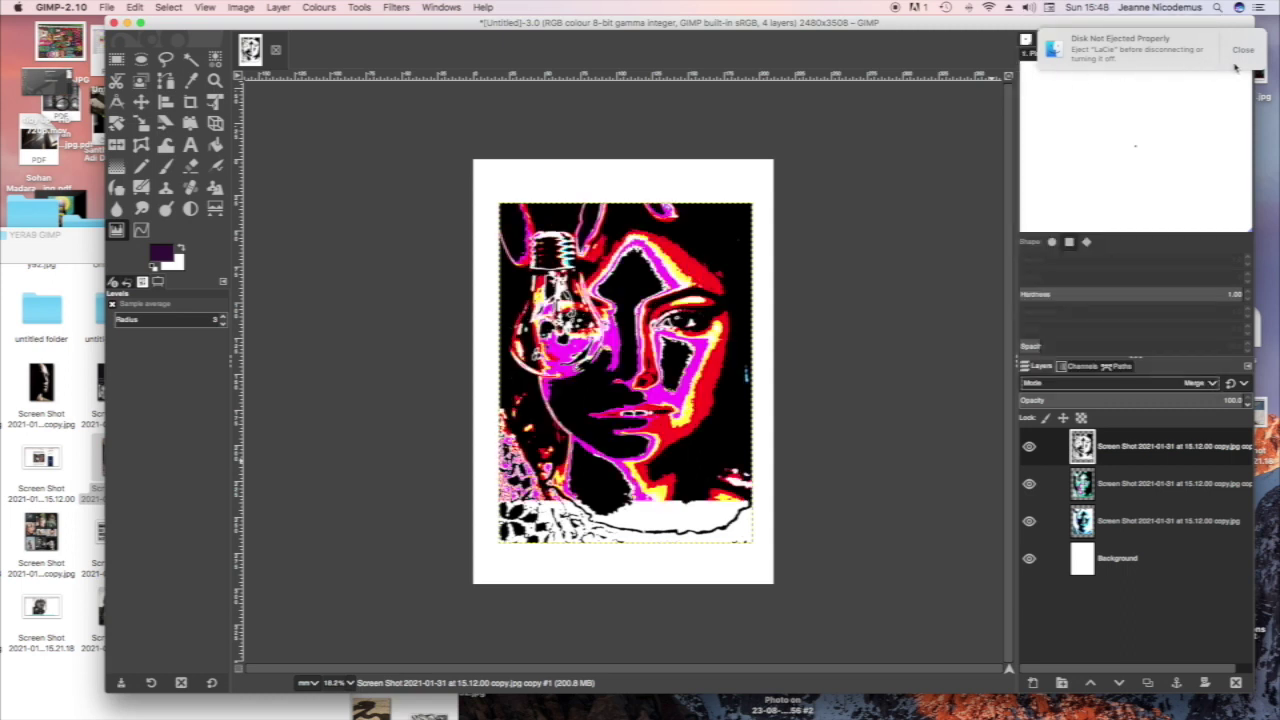
pyautogui.click(1244, 51)
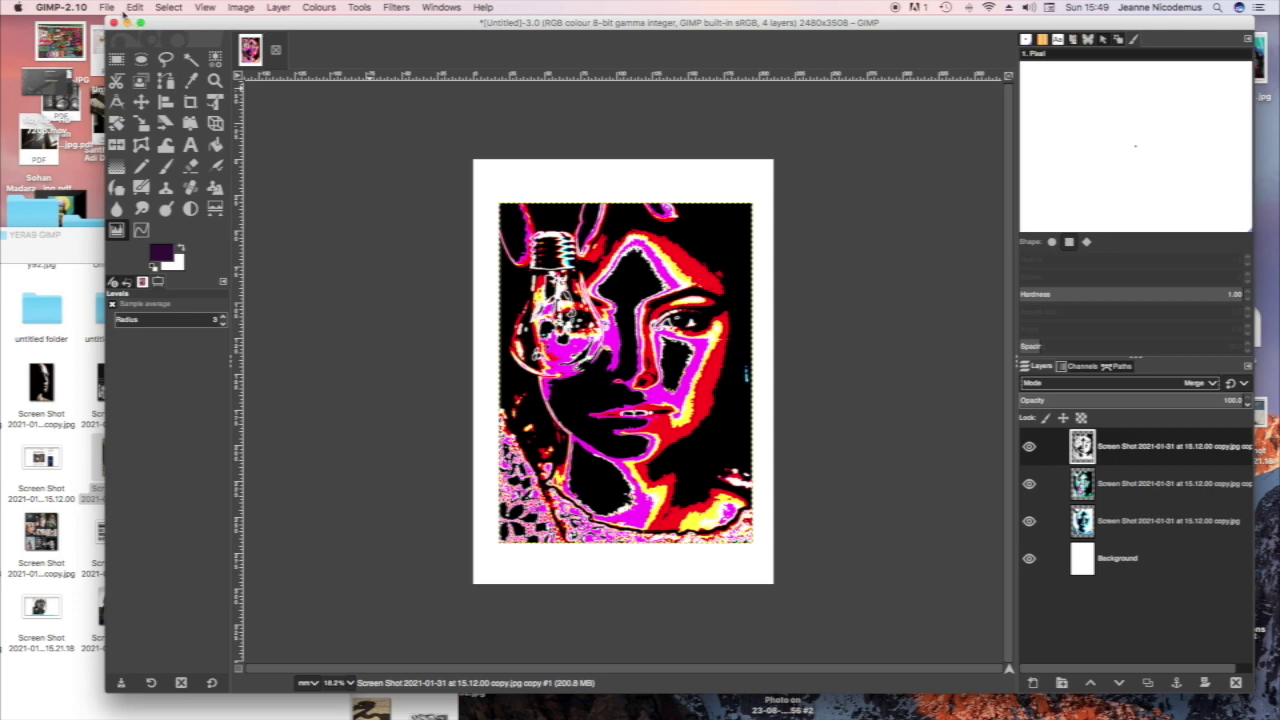
pyautogui.click(106, 8)
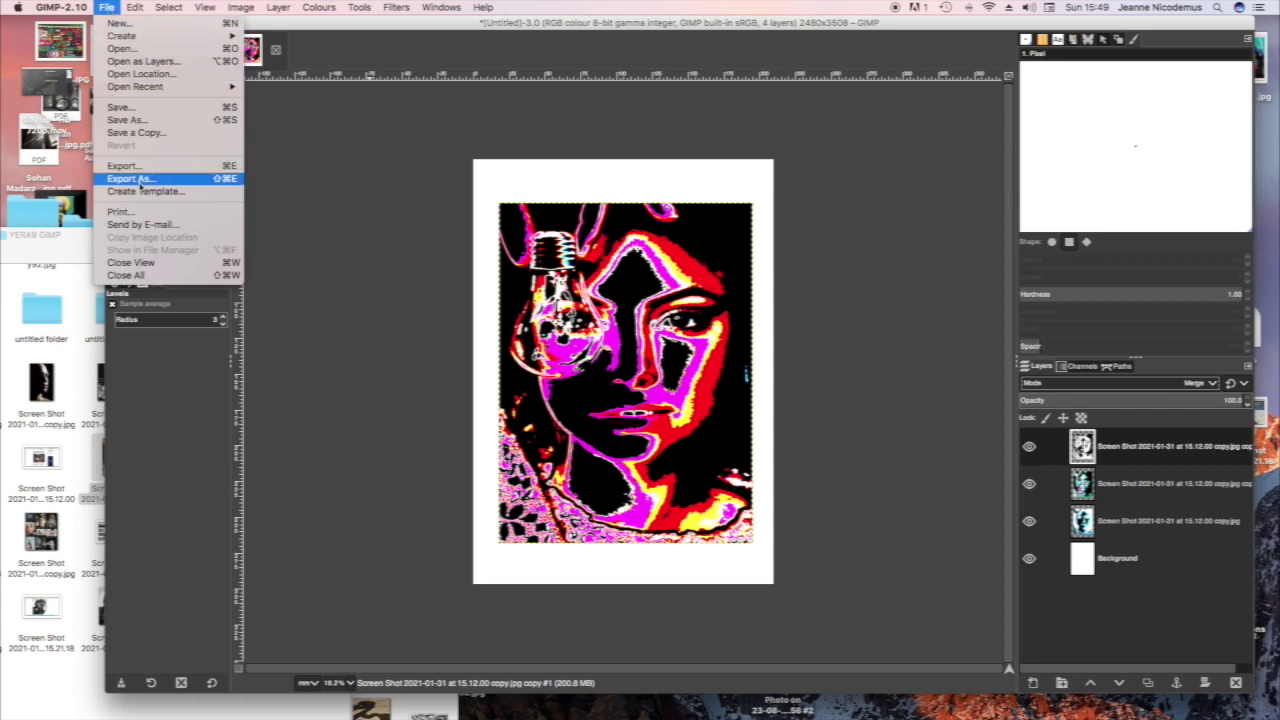
# Start Export As, name the file face7 and browse the export file type list.
pyautogui.click(128, 179)
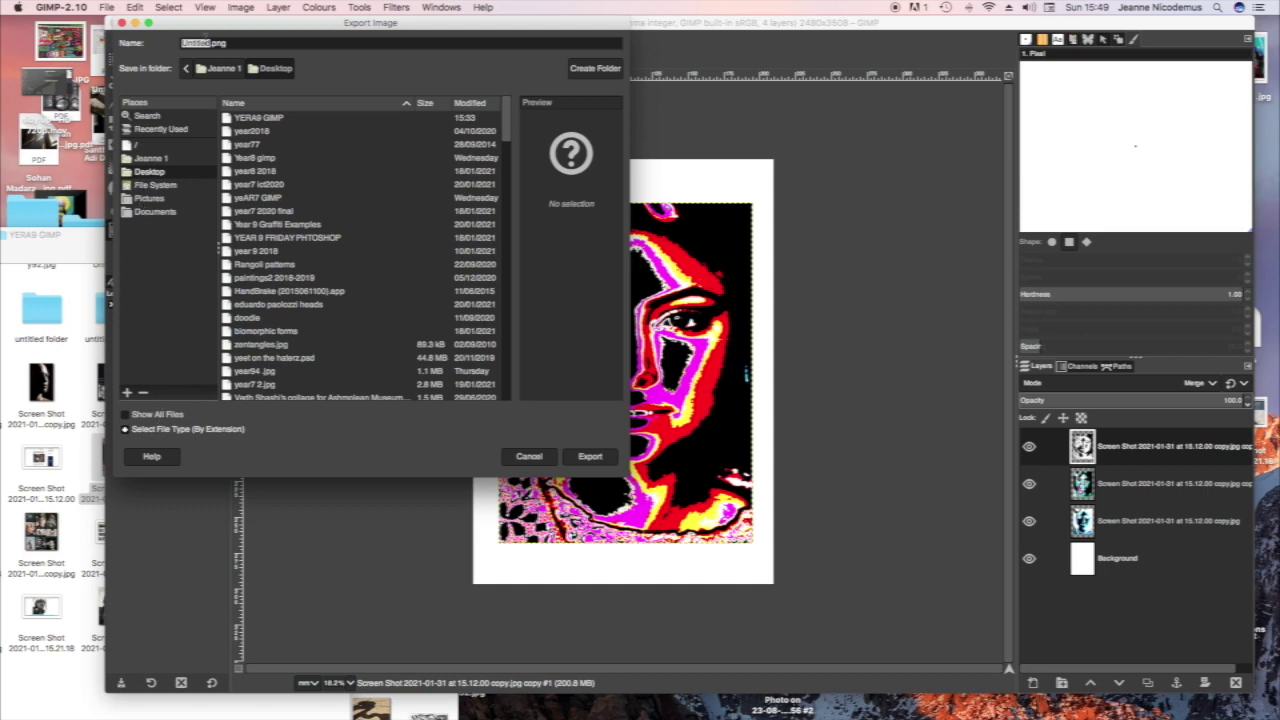
pyautogui.write('fad')
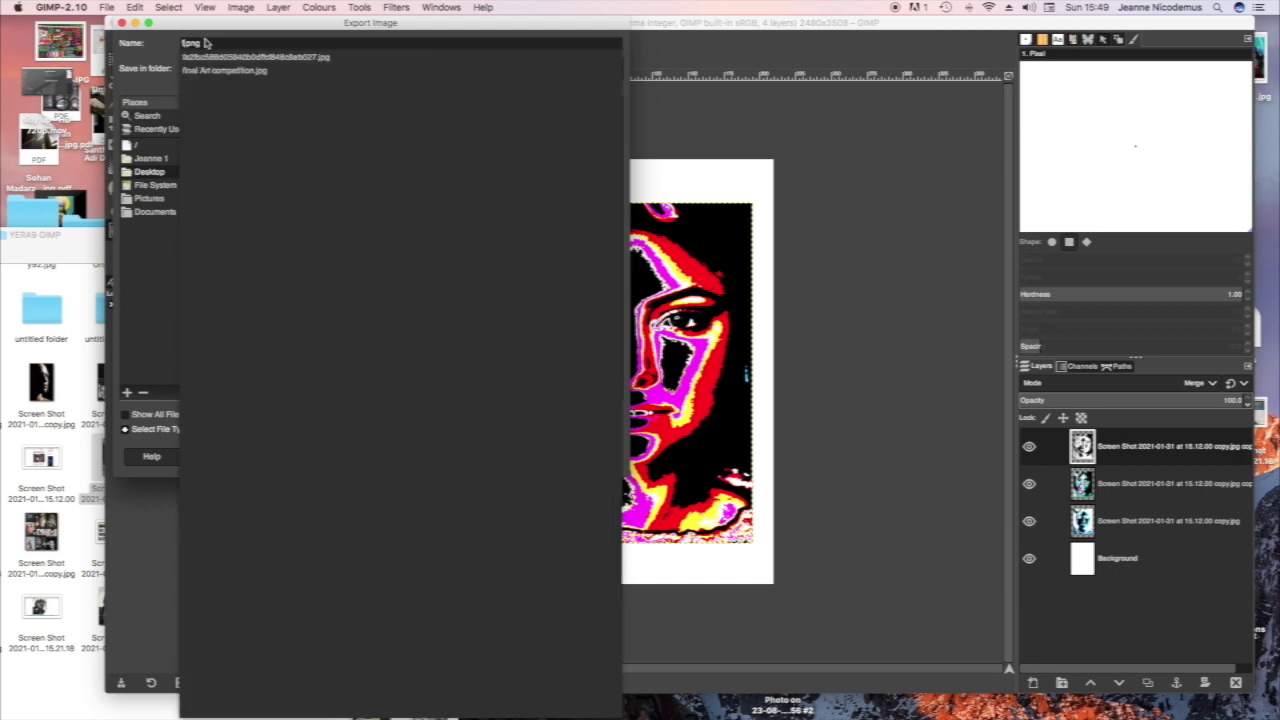
pyautogui.write('e')
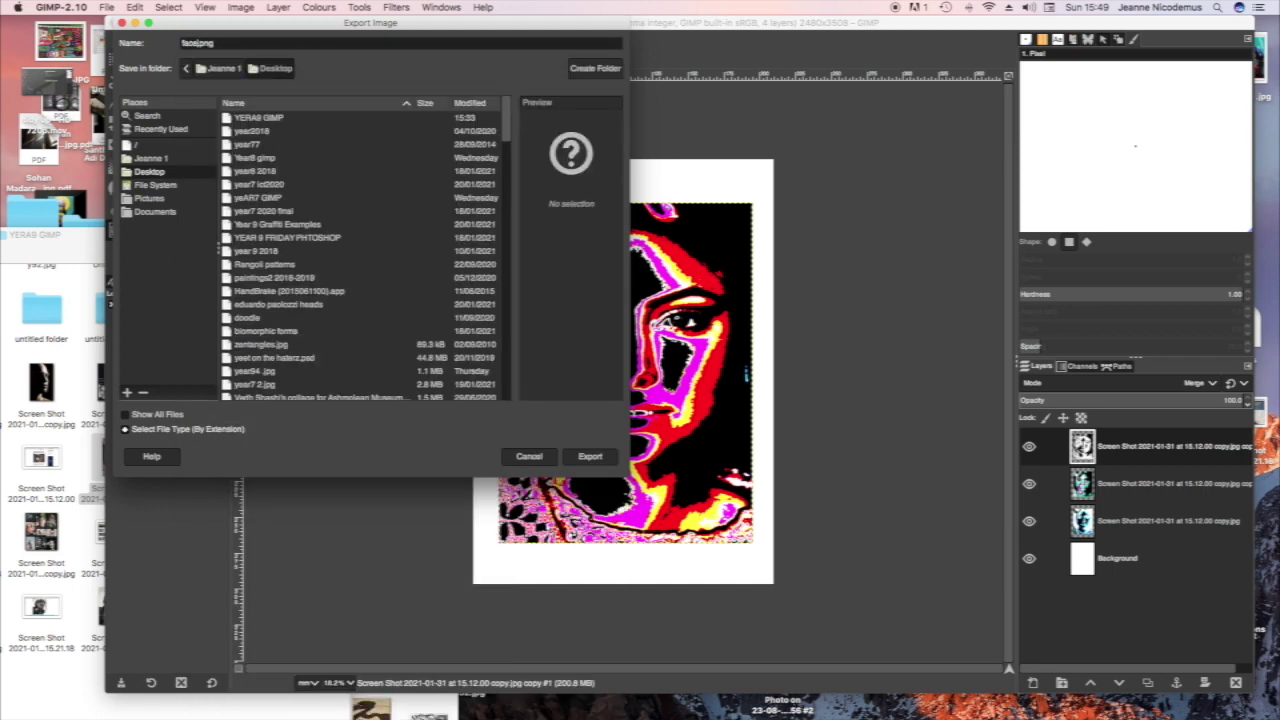
pyautogui.write('7')
pyautogui.click(182, 432)
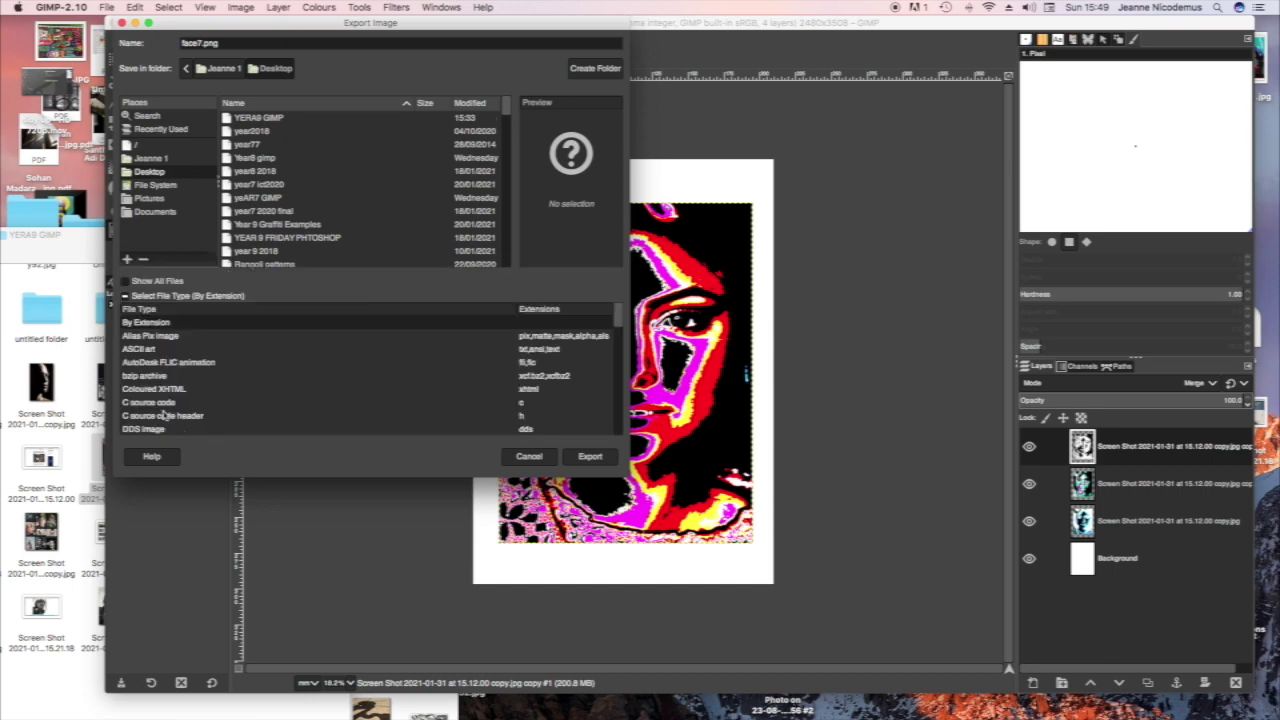
pyautogui.scroll(-10, 165, 415)
pyautogui.scroll(1, 165, 418)
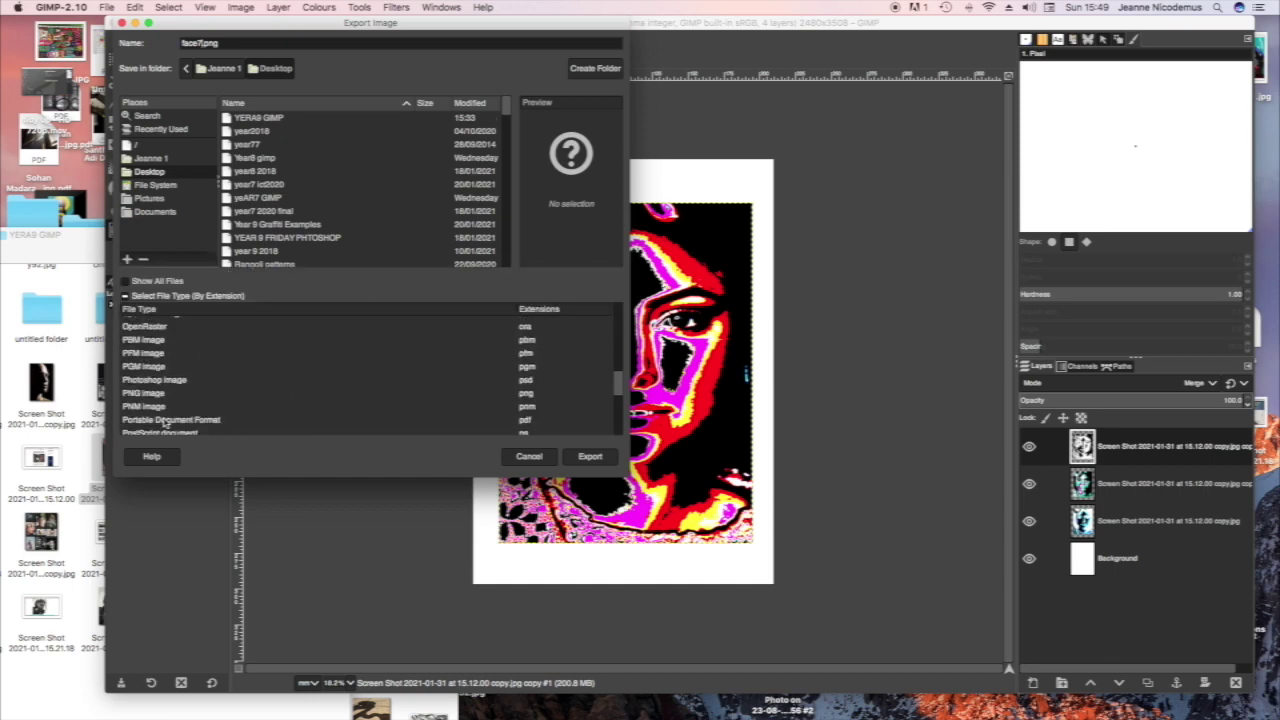
pyautogui.scroll(2, 166, 420)
pyautogui.scroll(3, 175, 401)
pyautogui.scroll(-4, 181, 398)
pyautogui.scroll(-2, 181, 398)
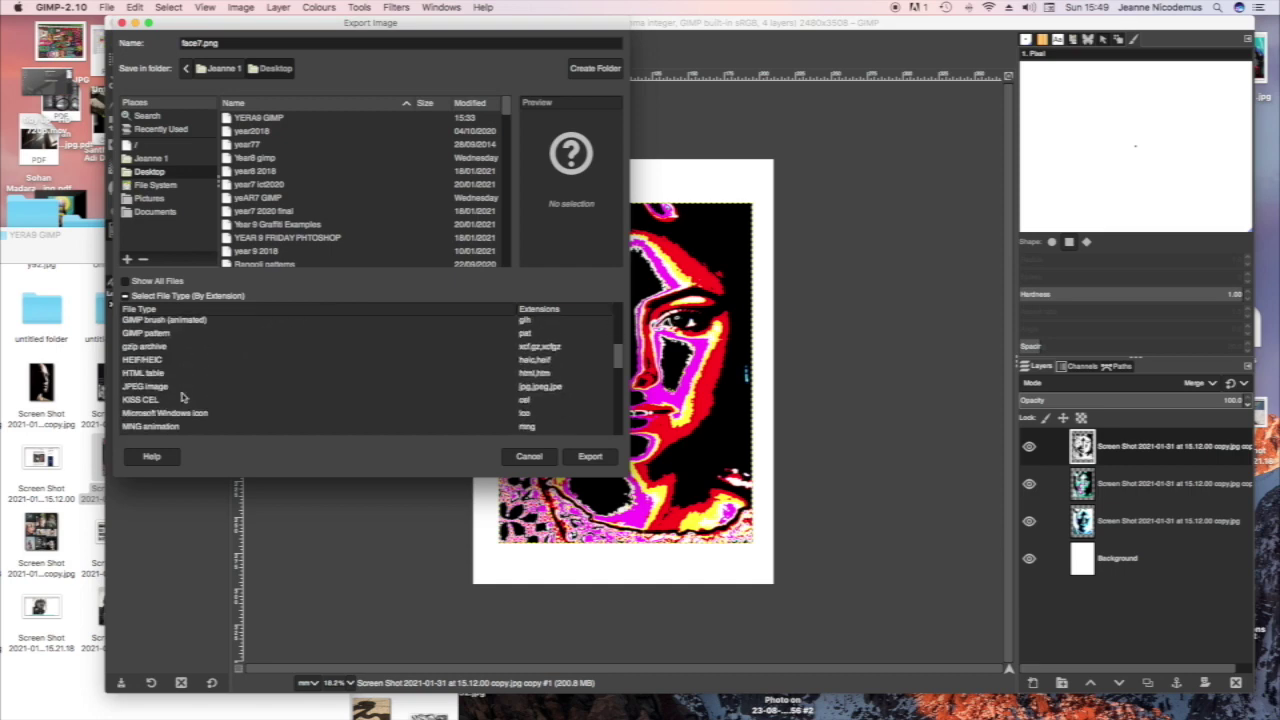
# Choose JPEG image as the format and export at quality 90.
pyautogui.click(157, 389)
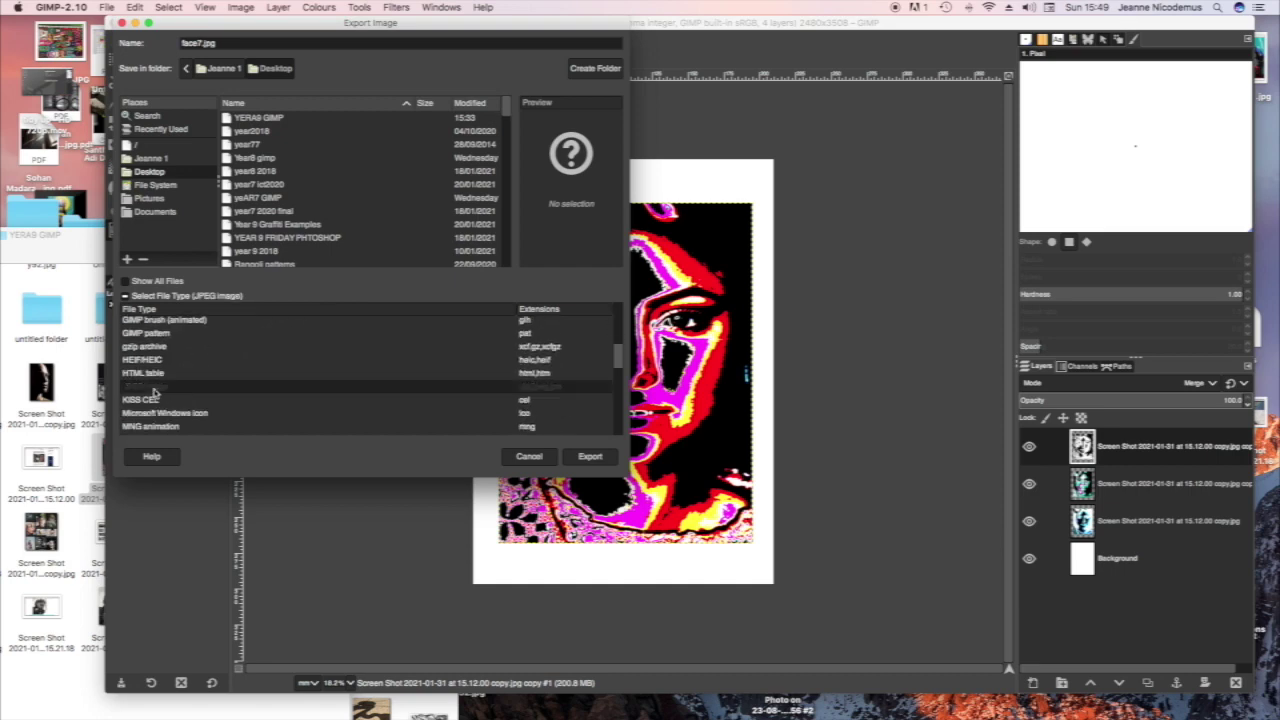
pyautogui.click(590, 456)
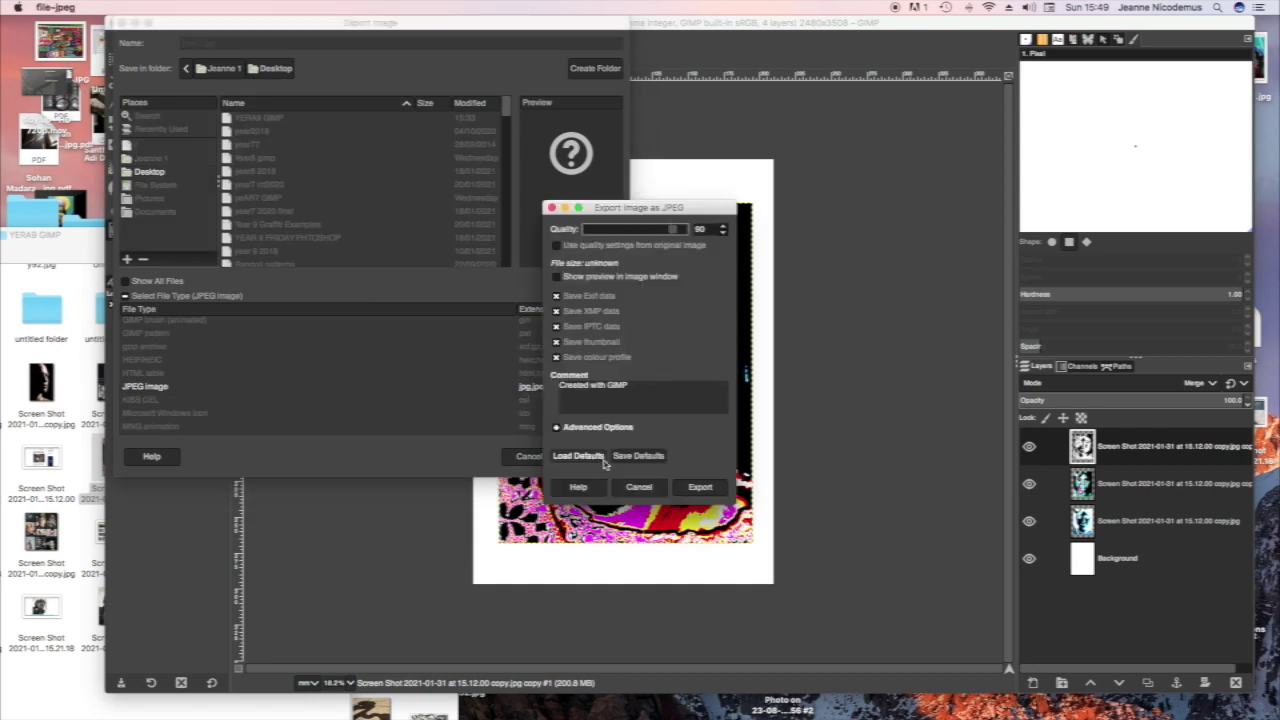
pyautogui.click(699, 488)
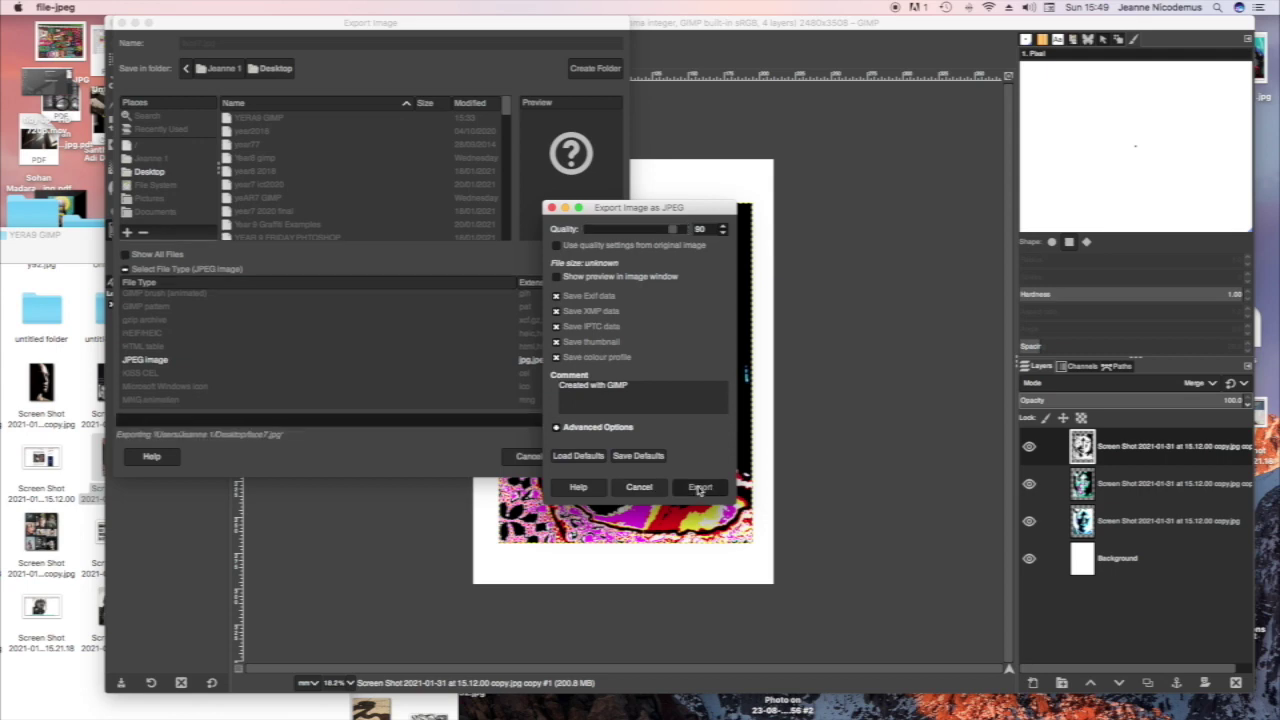